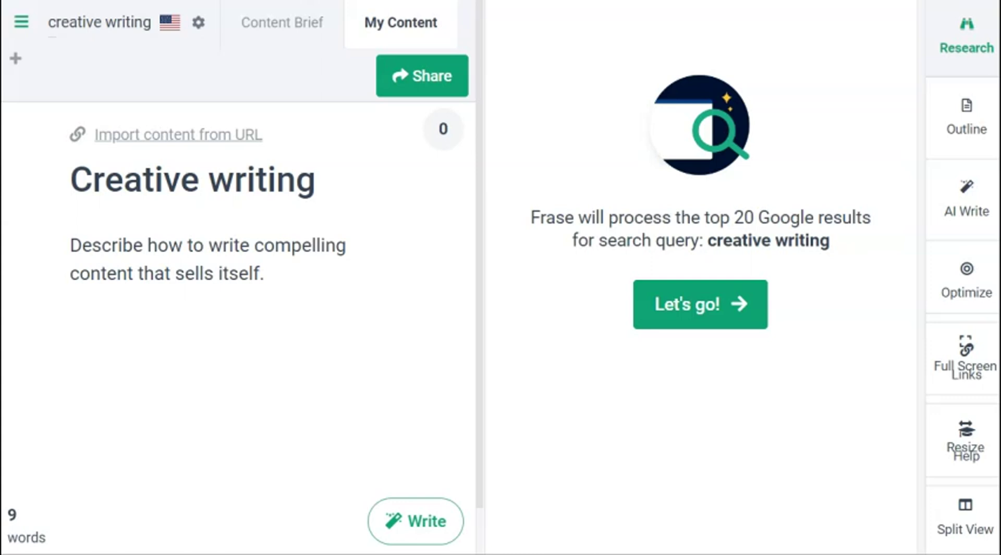
- Search the AI writing tools for "[AI] P" and open the "[AI] Prompt Author Registered" tool
left_click(957, 208)
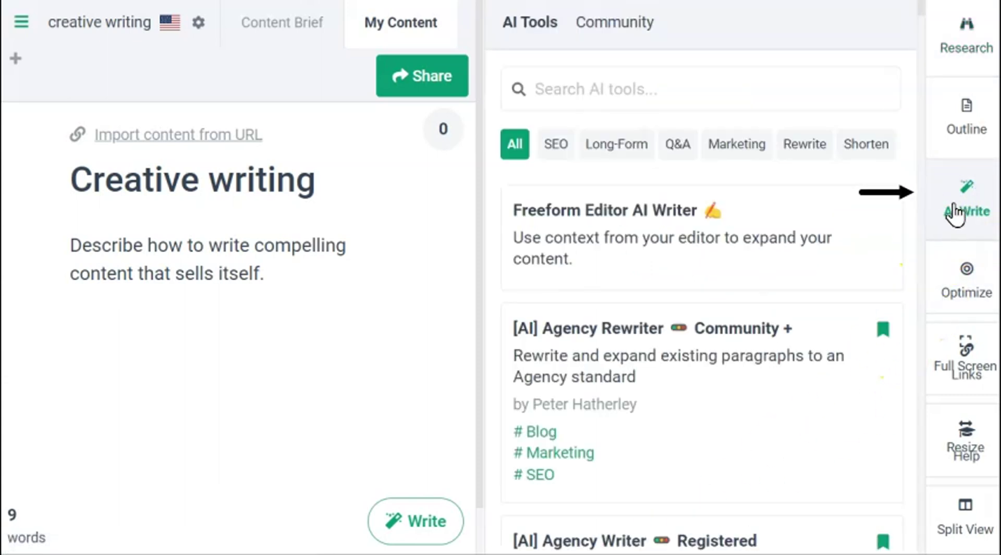
left_click(584, 89)
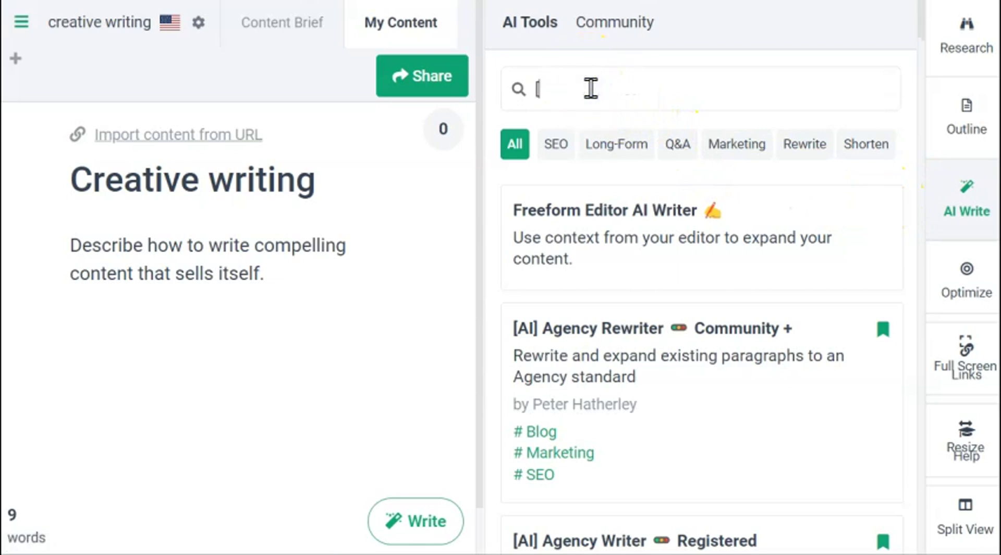
type("[AI")
left_click(593, 94)
type("] P")
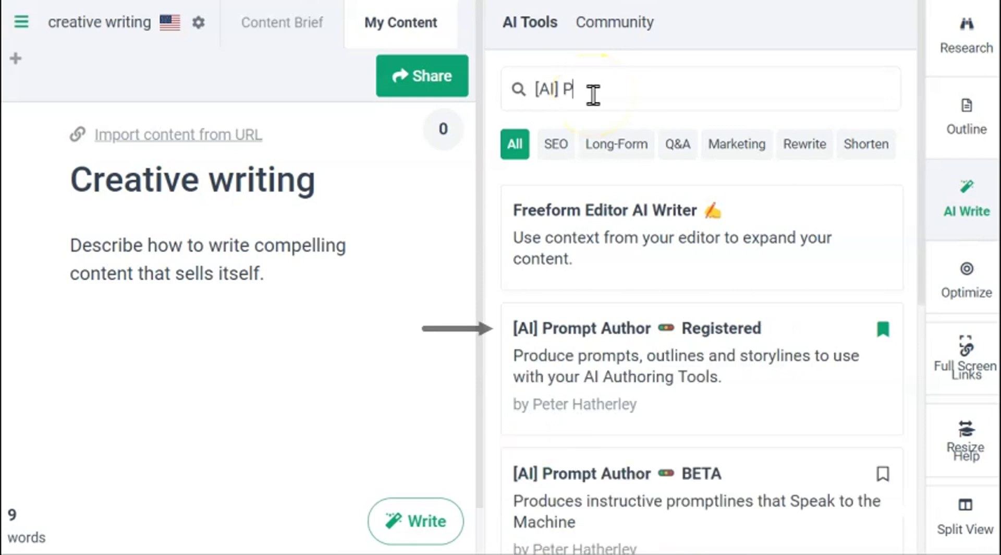
left_click(644, 318)
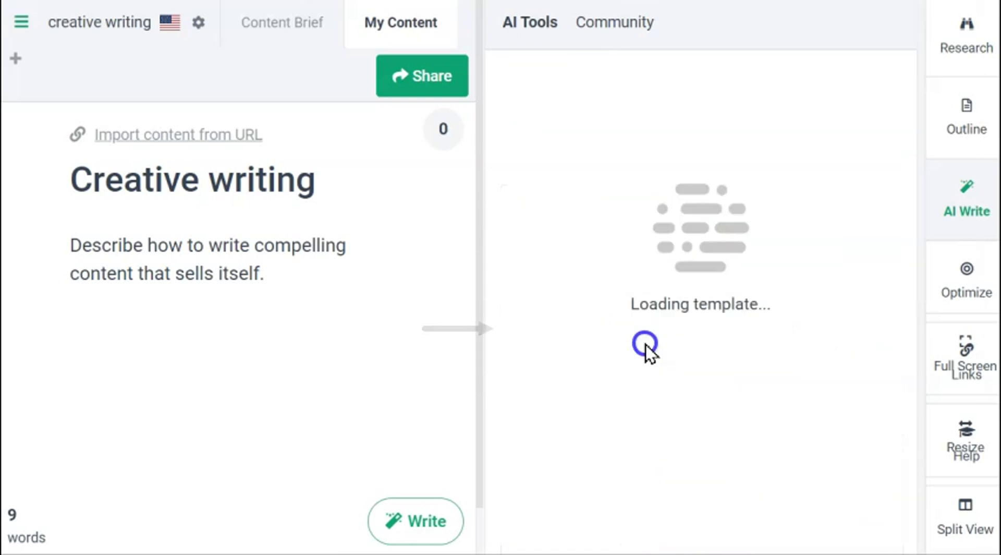
- Run the Prompt Author tool on the title "Creative writing"
left_click(706, 411)
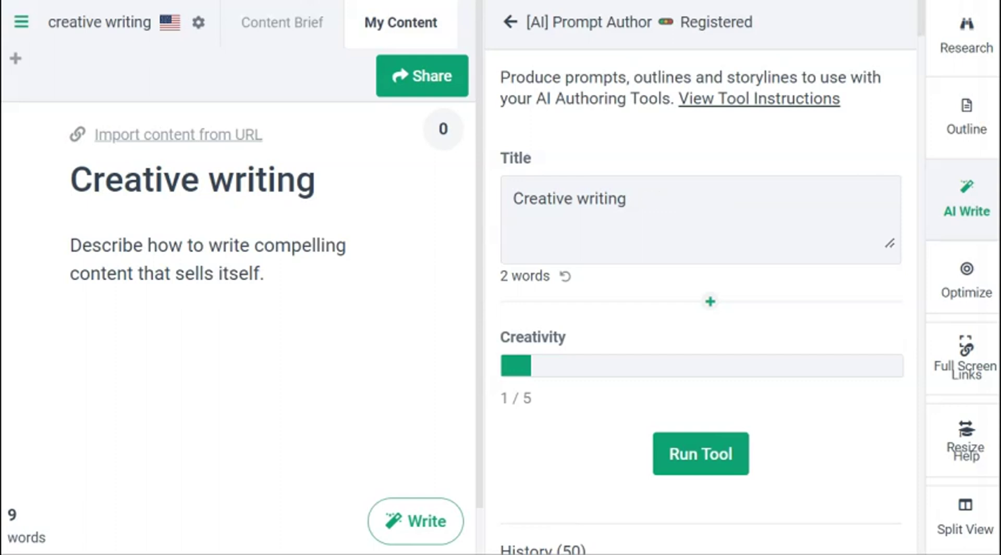
left_click(718, 373)
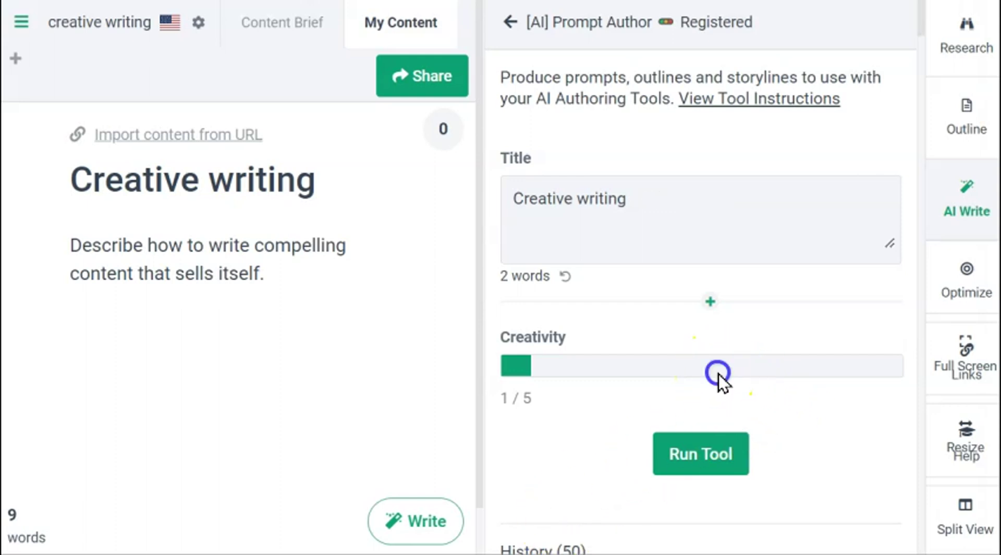
left_click(696, 461)
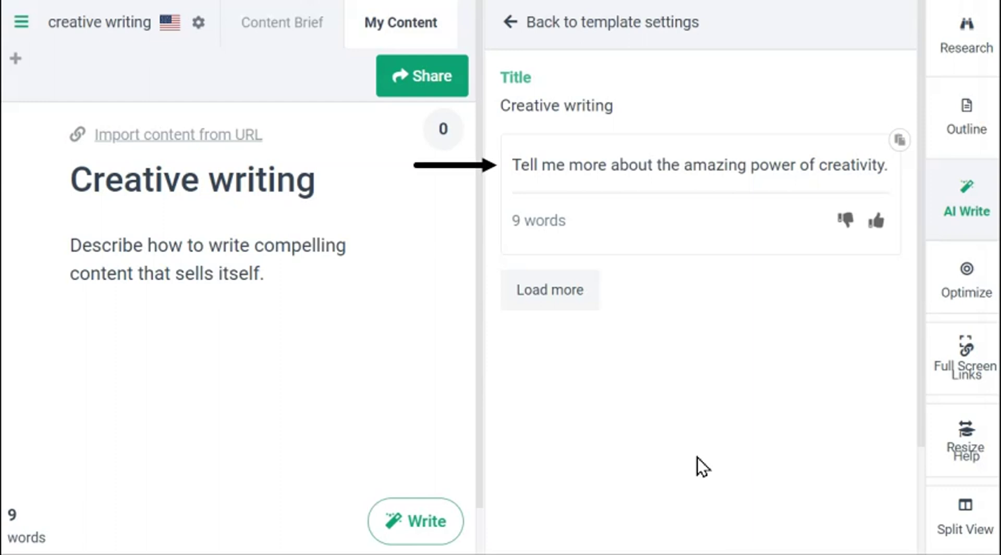
- Insert the generated prompt "Tell me more about the amazing power of creativity." as a new paragraph below the existing one
left_click(279, 271)
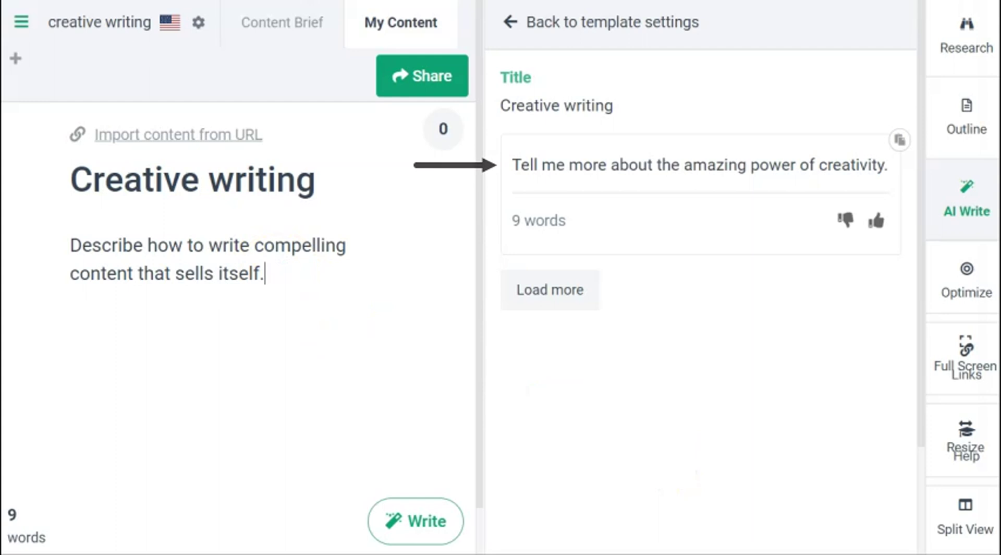
key("Return")
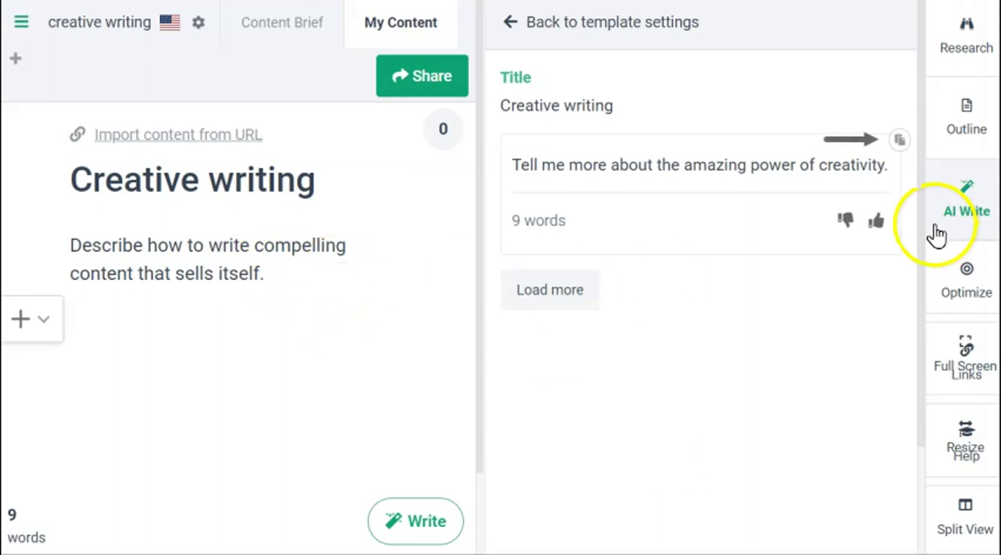
left_click(900, 140)
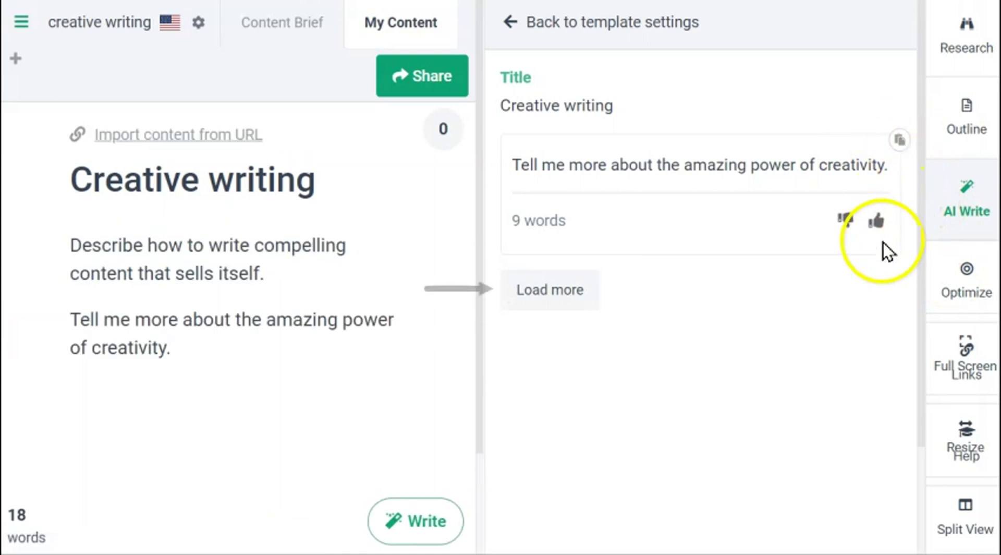
- Generate another prompt and insert "What is creative writing?" as a new paragraph directly under the document title
left_click(538, 290)
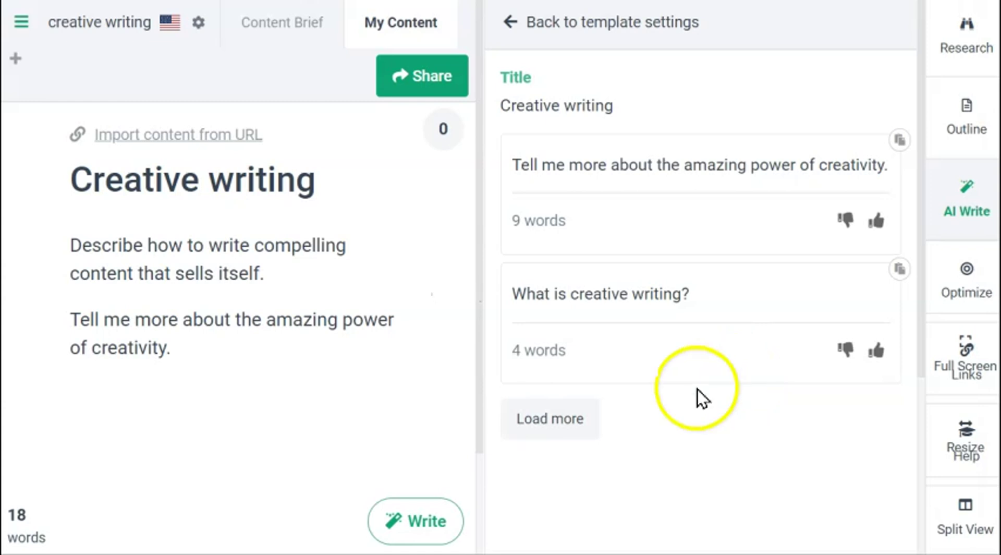
left_click(73, 246)
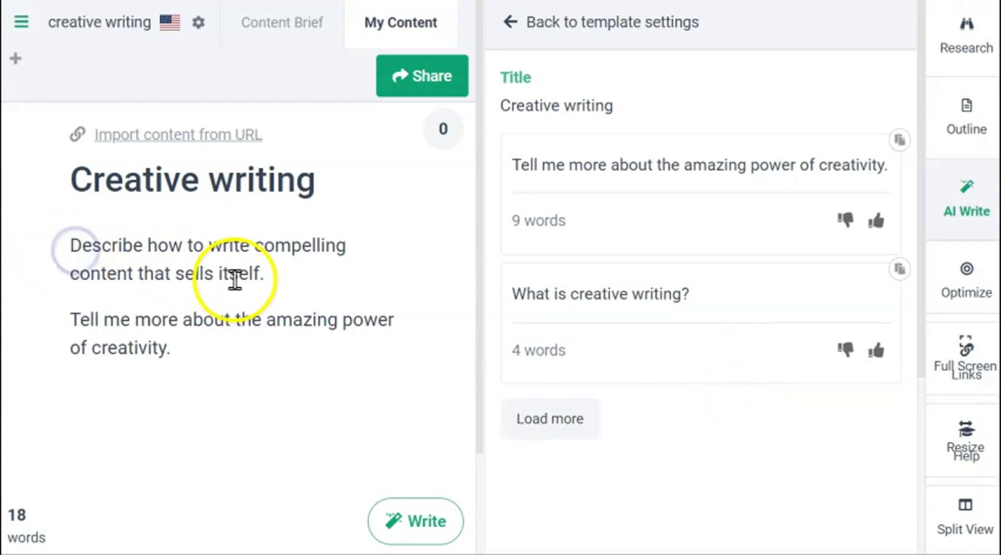
key("Return")
left_click(204, 245)
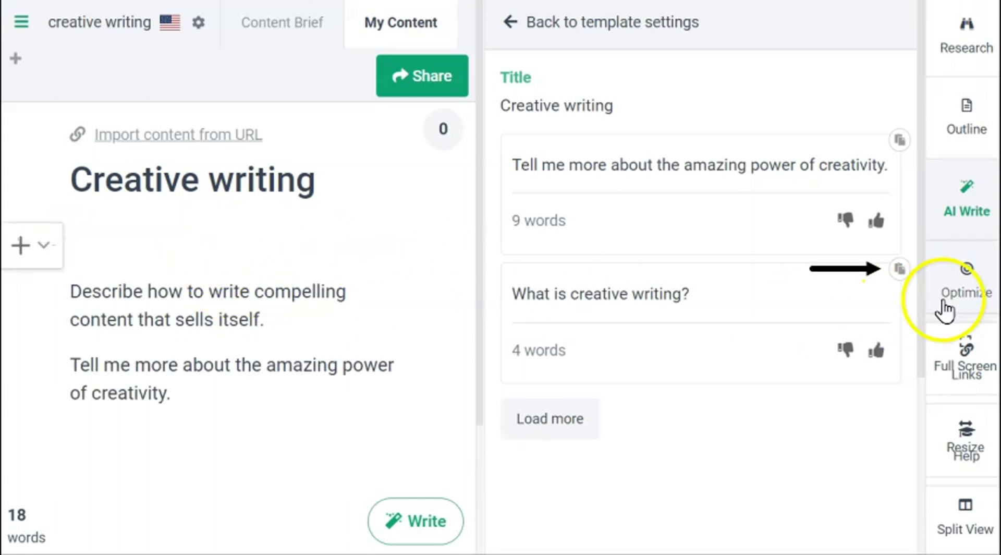
left_click(901, 271)
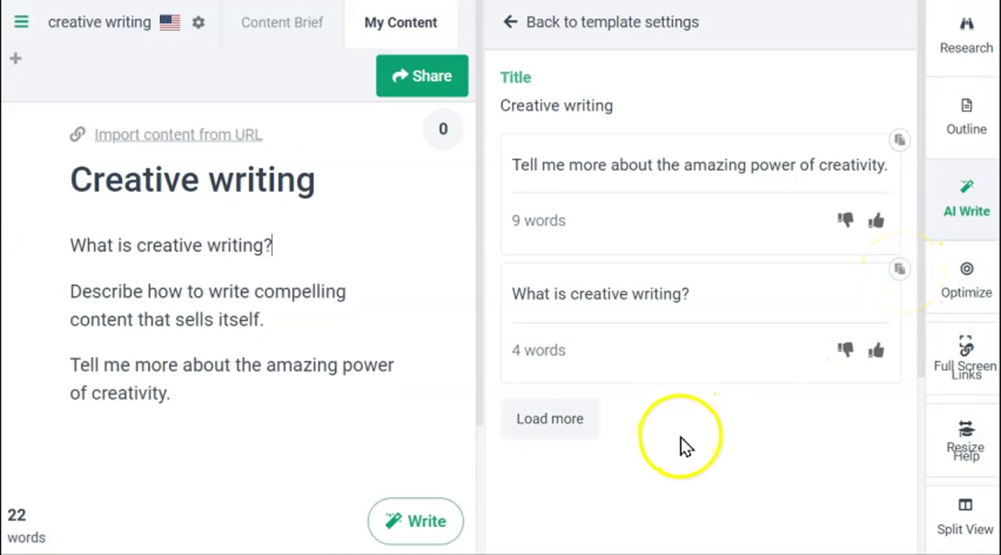
- Generate three more prompts and insert "Describe the benefits of engaging in creative writing." as a new paragraph at the document's end
left_click(282, 392)
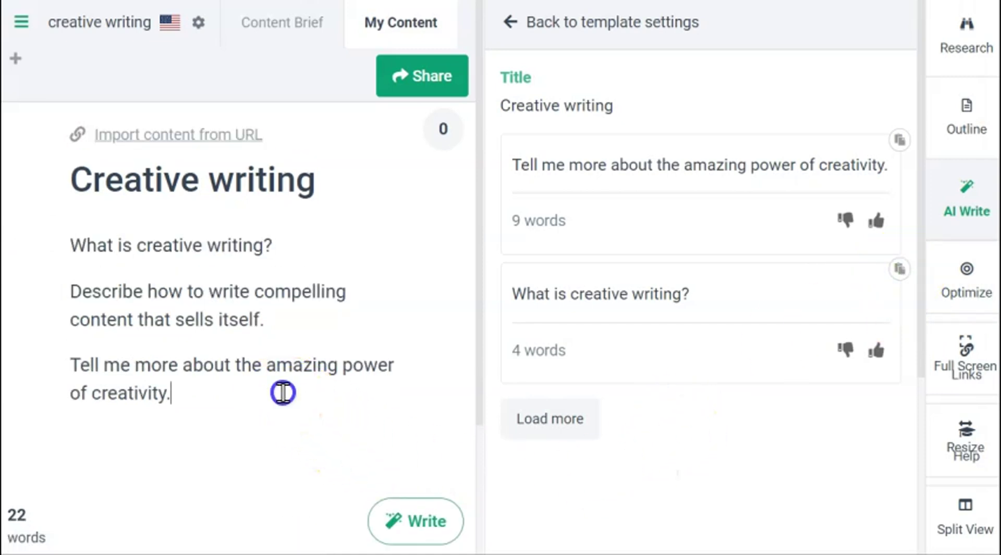
scroll(336, 392, "down", 2)
key("Return")
left_click(573, 425)
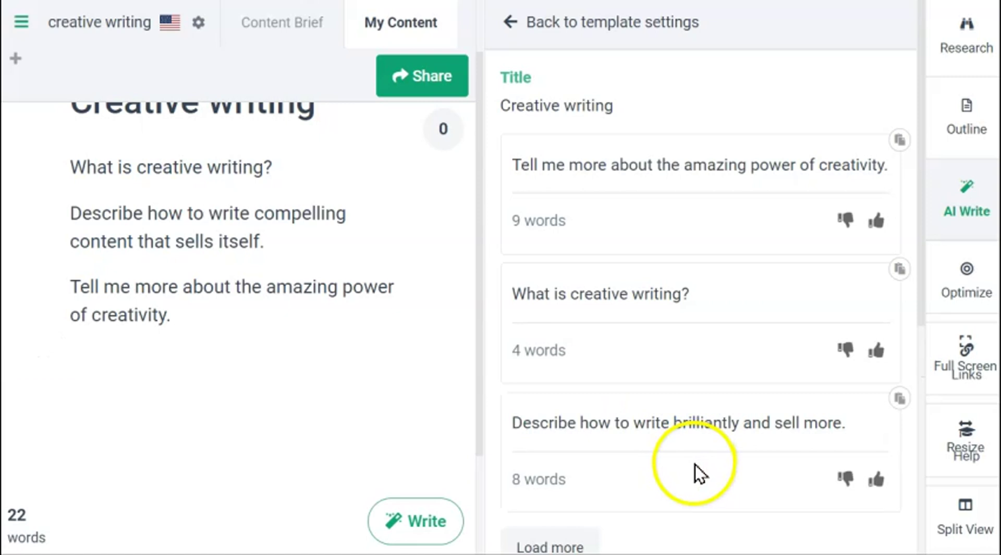
scroll(696, 464, "down", 2)
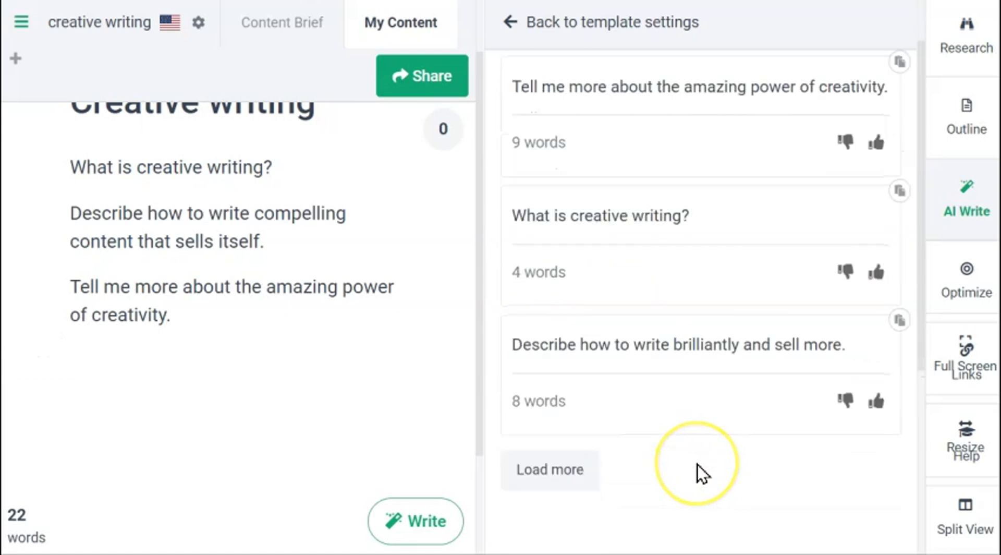
left_click(574, 472)
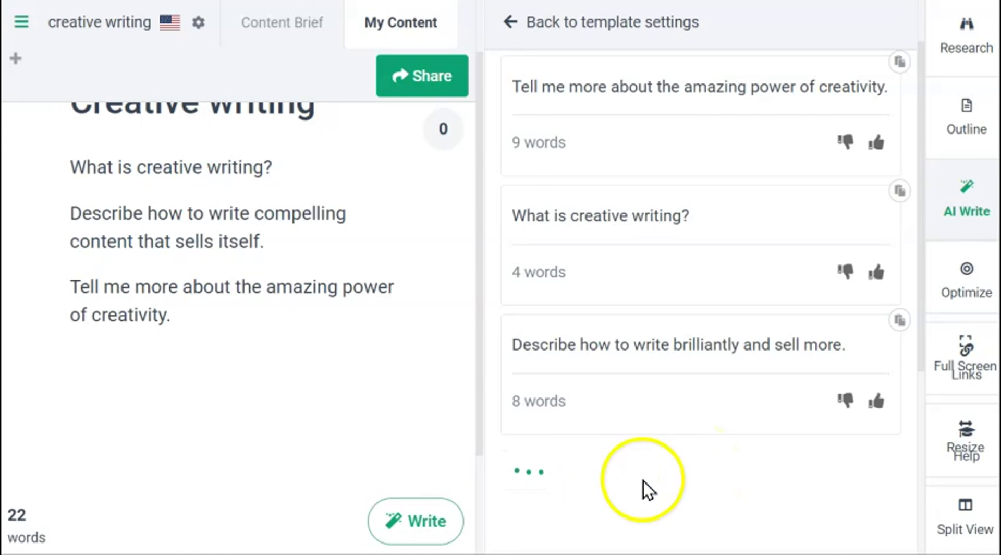
scroll(630, 370, "down", 3)
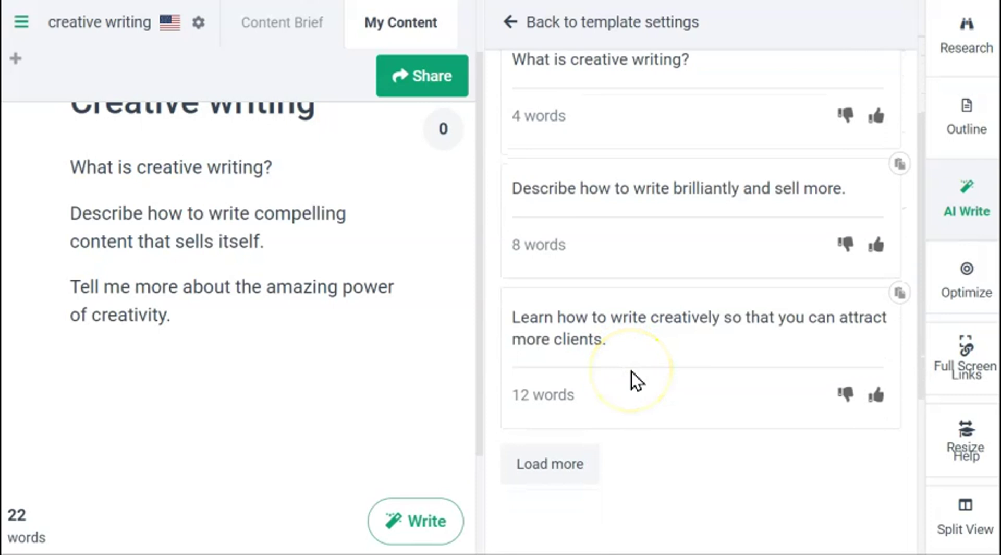
left_click(535, 473)
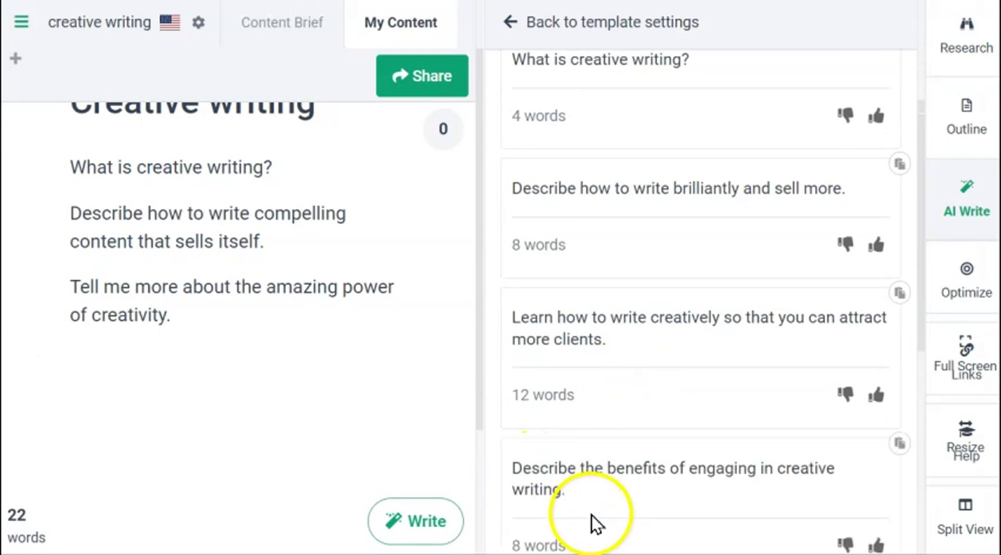
scroll(612, 514, "down", 2)
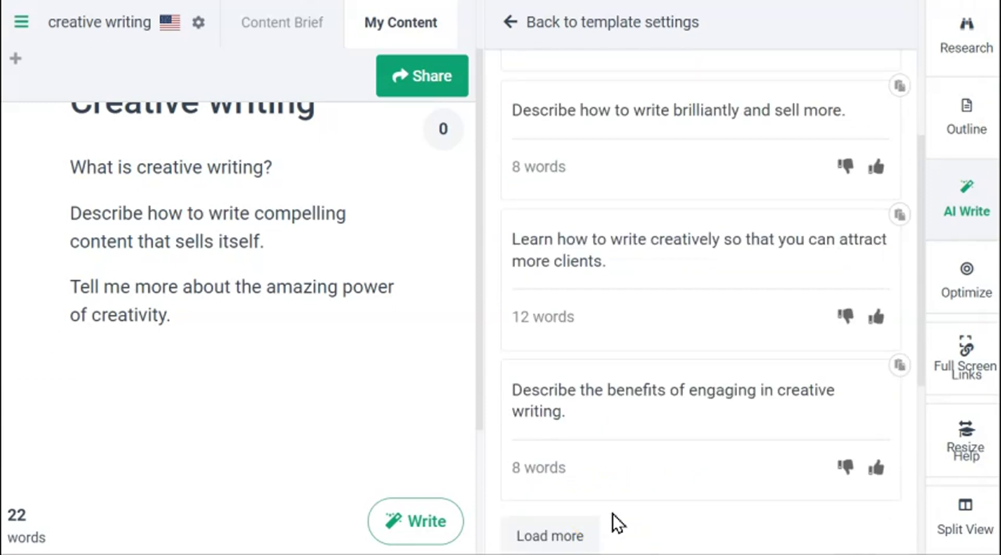
left_click(899, 364)
- Generate one more prompt and insert "Describe why creativity is the lifeblood of all businesses." in a new paragraph below "What is creative writing?"
scroll(678, 432, "down", 2)
left_click(573, 418)
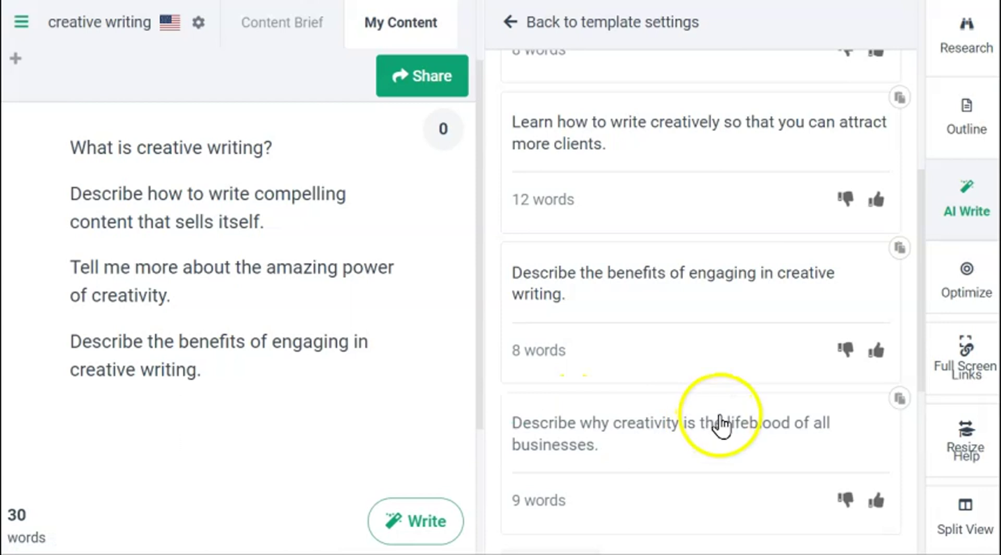
scroll(719, 424, "down", 2)
left_click(326, 150)
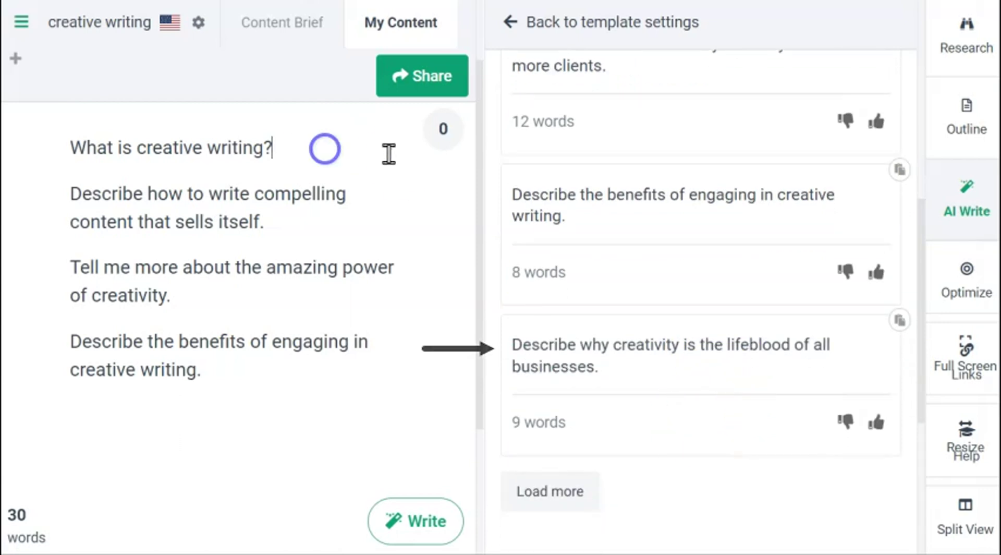
key("Return")
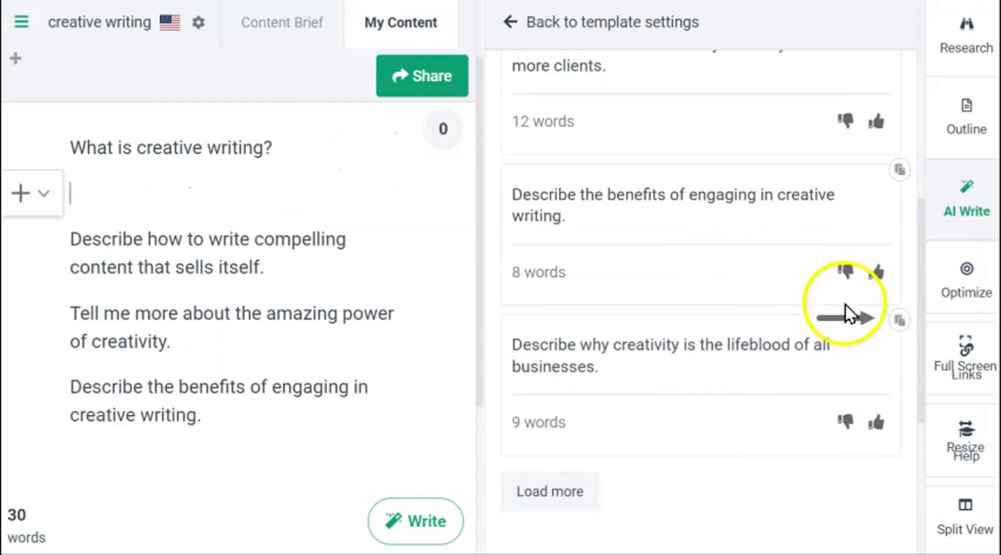
left_click(898, 322)
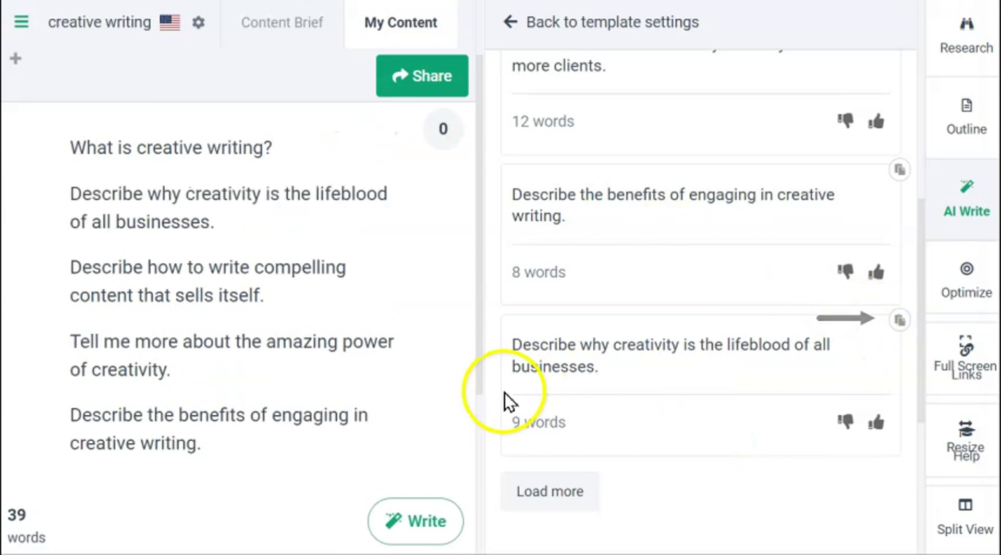
- Add an empty line below "What is creative writing?", then search the AI tools for "[AI] T" and open "[AI] Think Differently Registered"
scroll(387, 399, "up", 2)
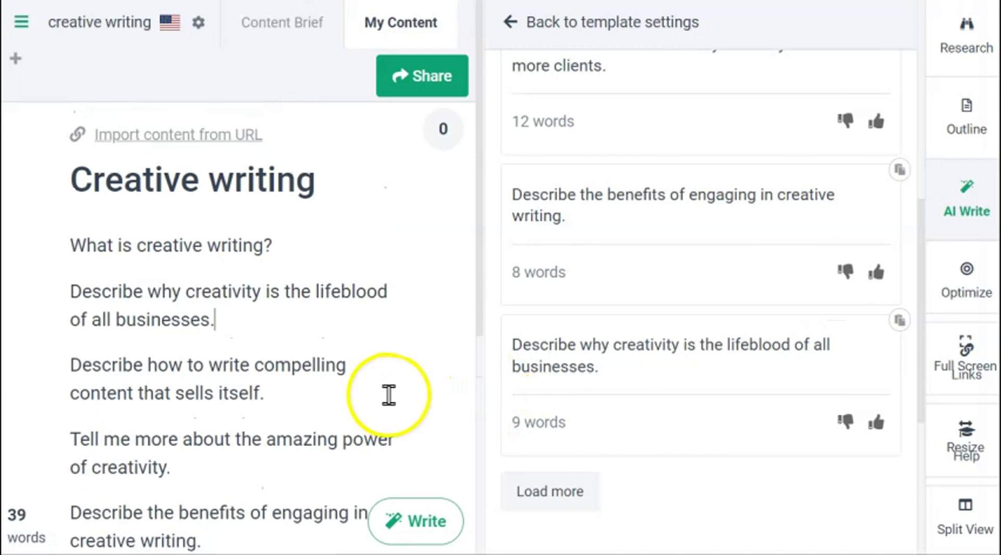
scroll(573, 55, "up", 2)
left_click(574, 24)
left_click_drag(568, 92, 581, 97)
type("T")
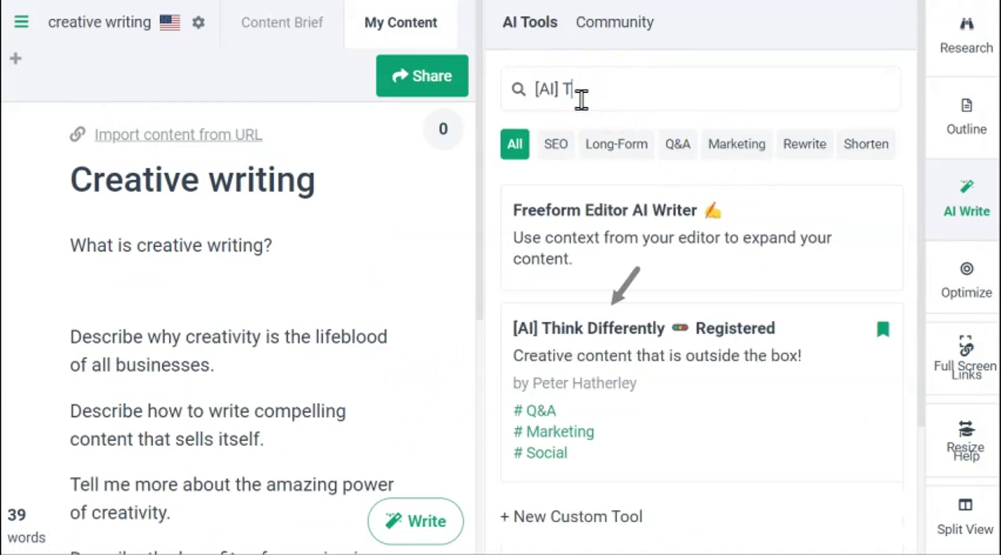
left_click(677, 323)
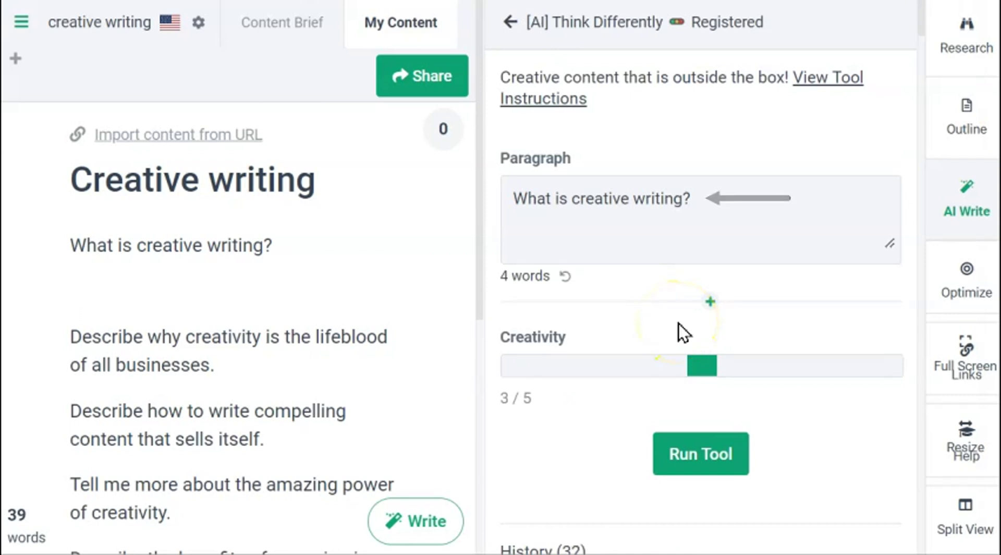
- Run the Think Differently tool on the paragraph "What is creative writing?" and read through the generated text
left_click(711, 455)
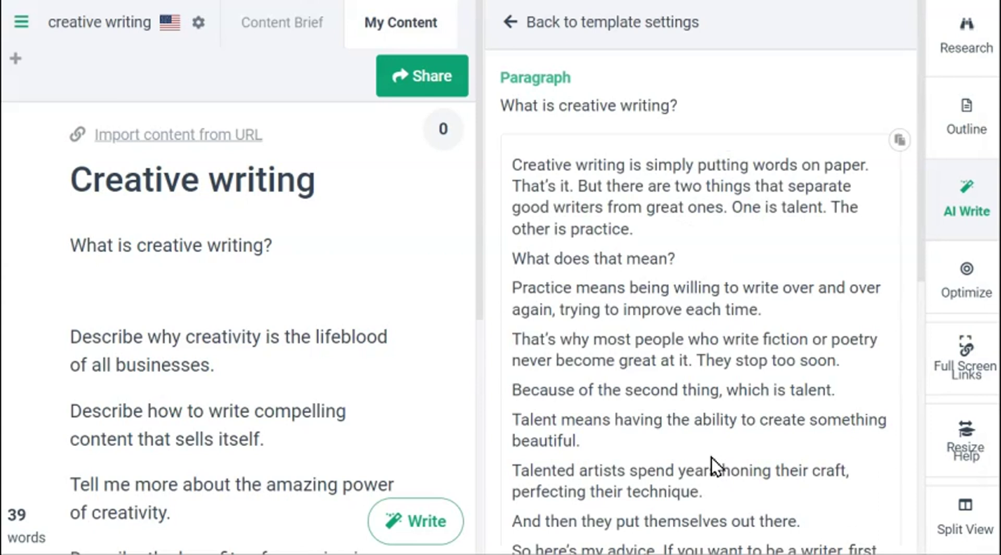
scroll(711, 458, "down", 2)
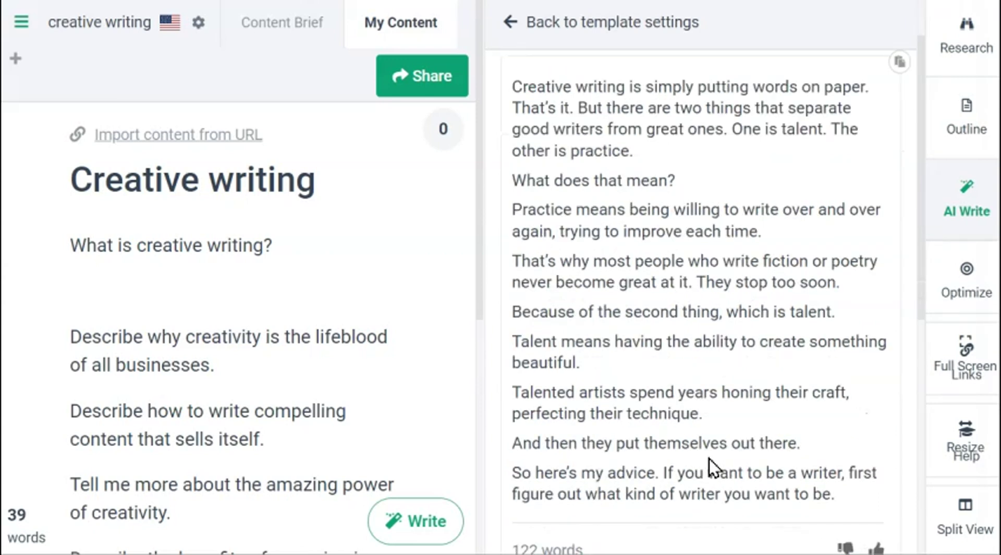
scroll(709, 458, "down", 1)
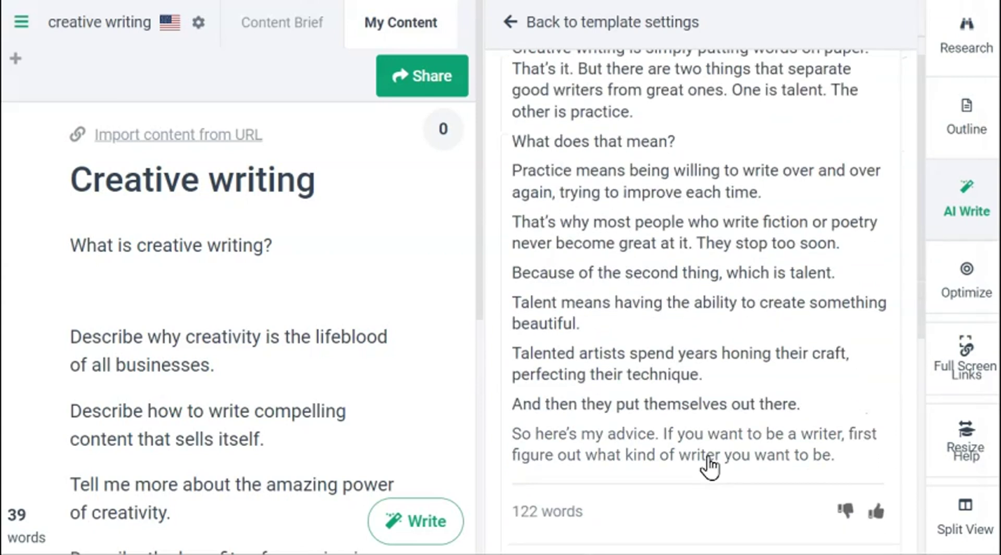
left_click(707, 457)
scroll(725, 456, "down", 5)
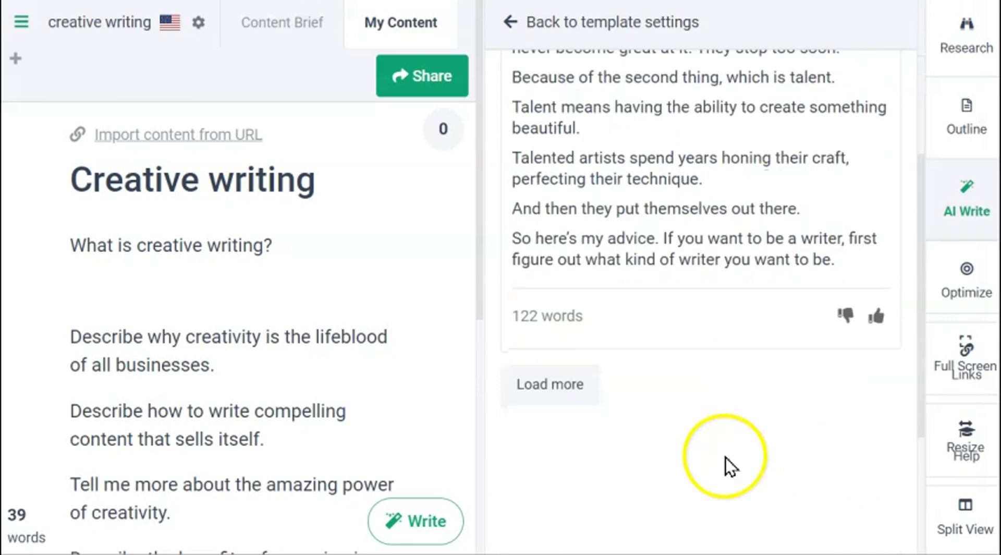
- Generate a second Think Differently answer for "What is creative writing?" and review its text
scroll(724, 457, "down", 2)
left_click(556, 306)
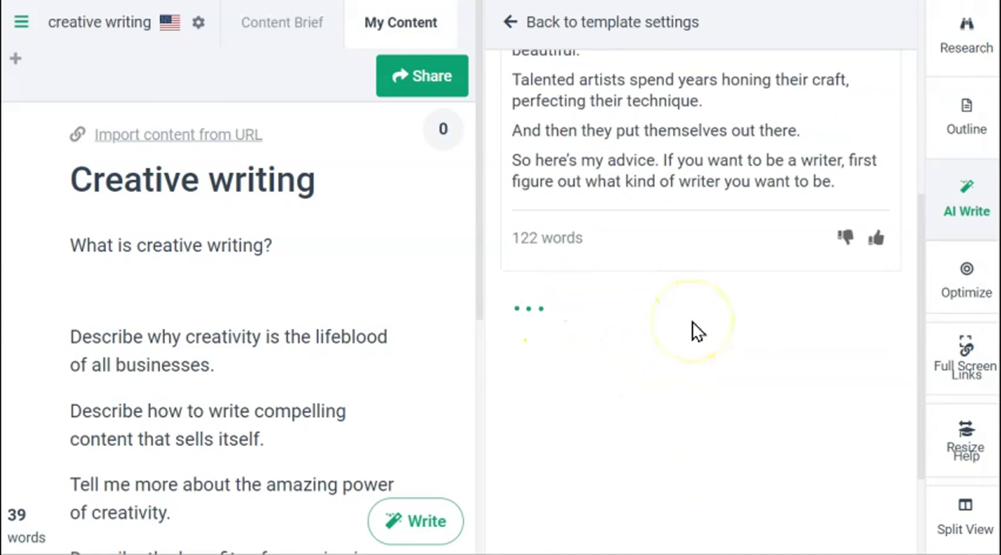
left_click(719, 346)
scroll(722, 349, "down", 1)
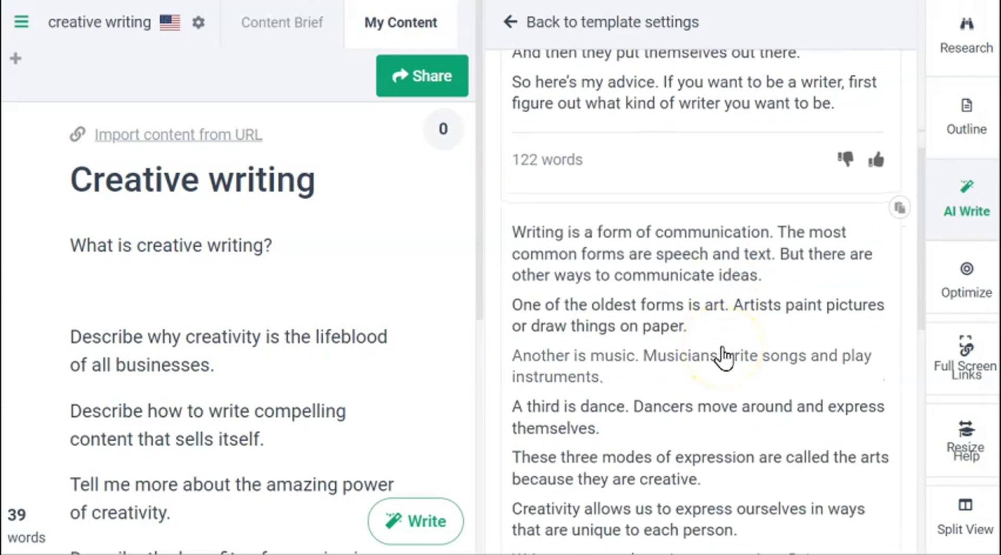
left_click(724, 348)
scroll(723, 348, "down", 1)
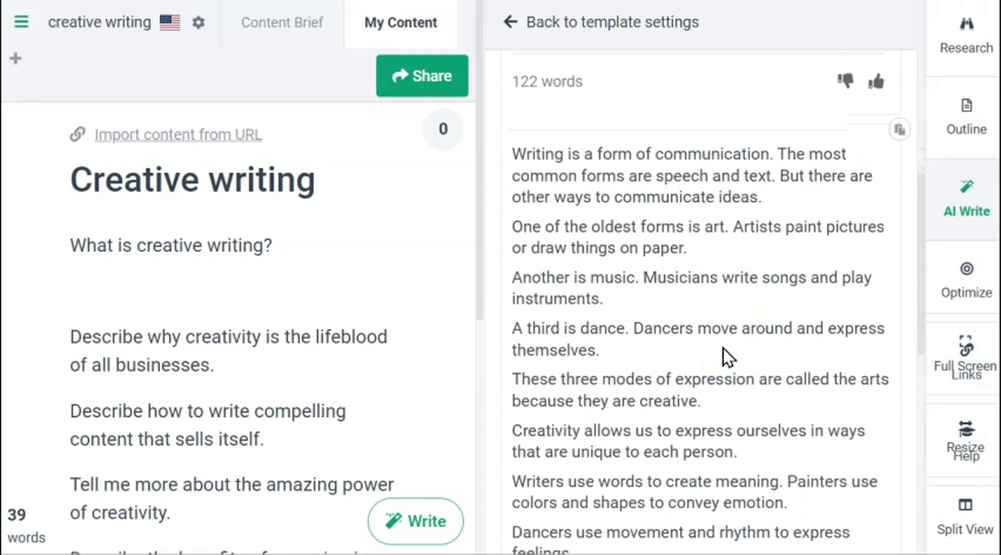
- Read the second generated answer for "What is creative writing?" through to its end
scroll(724, 348, "down", 1)
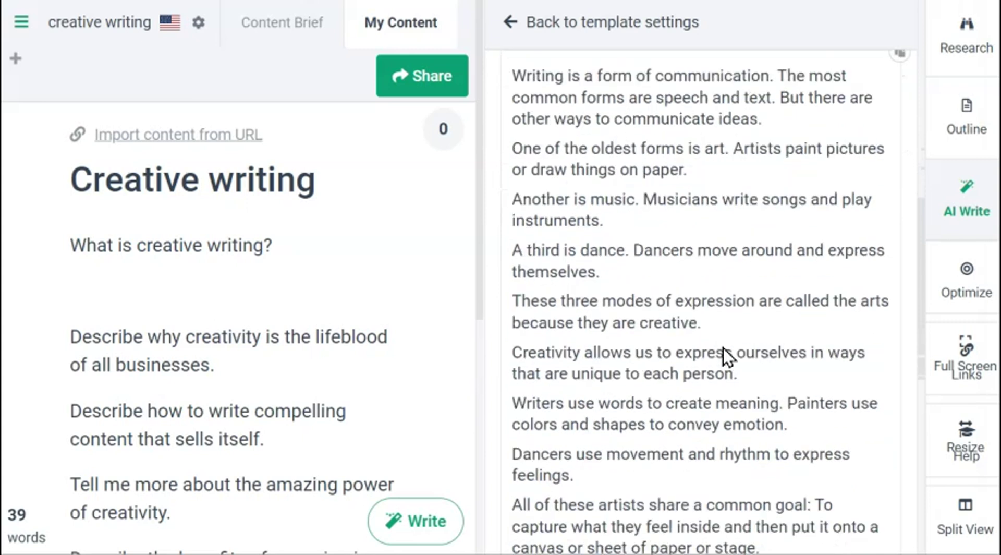
scroll(723, 348, "down", 1)
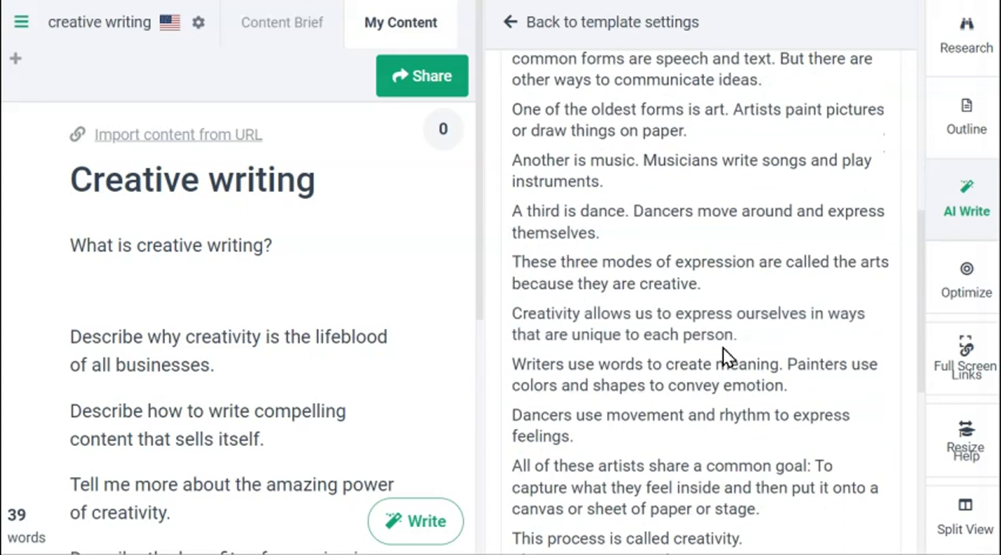
scroll(724, 348, "down", 1)
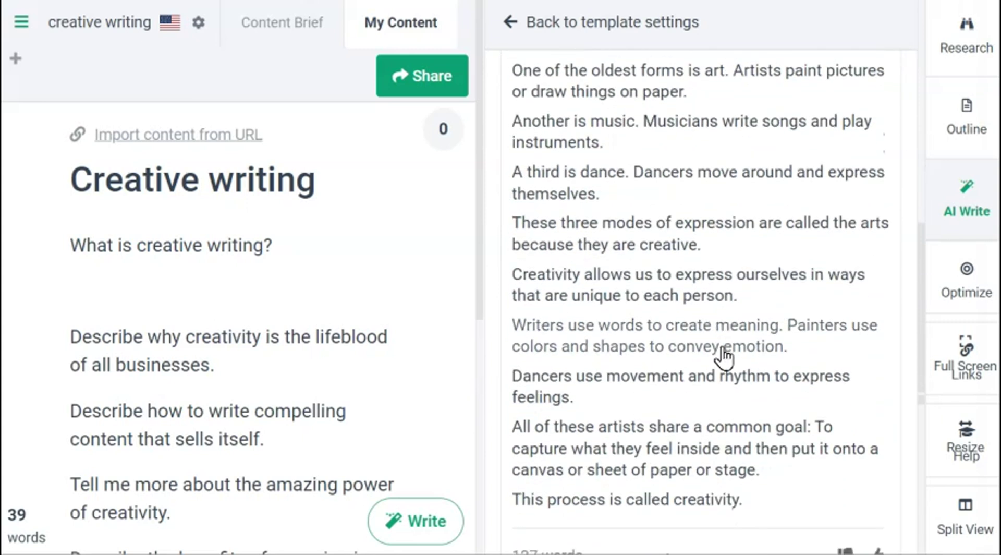
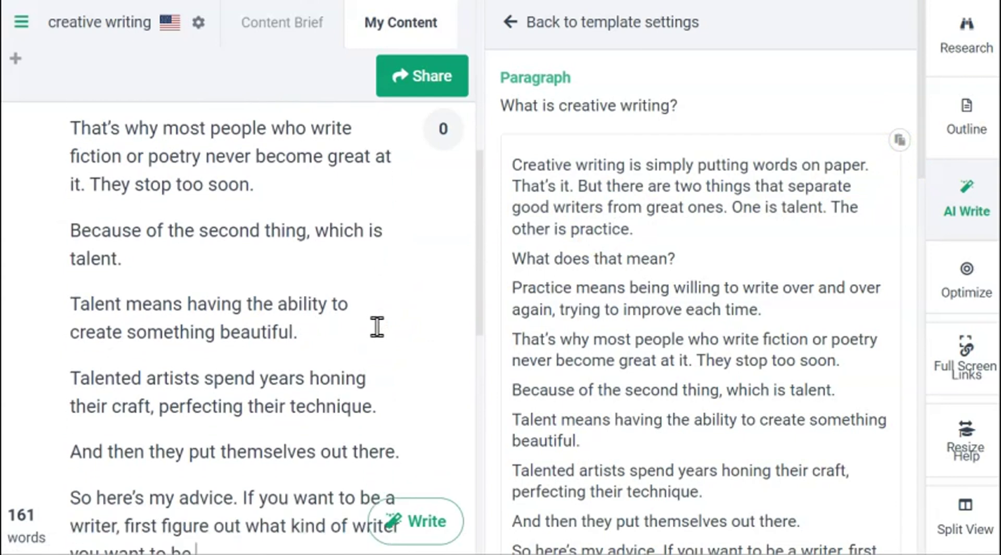
- Run Think Differently on "Describe why creativity is the lifeblood of all businesses." and insert the generated answer on a new line below that prompt
left_click(389, 308)
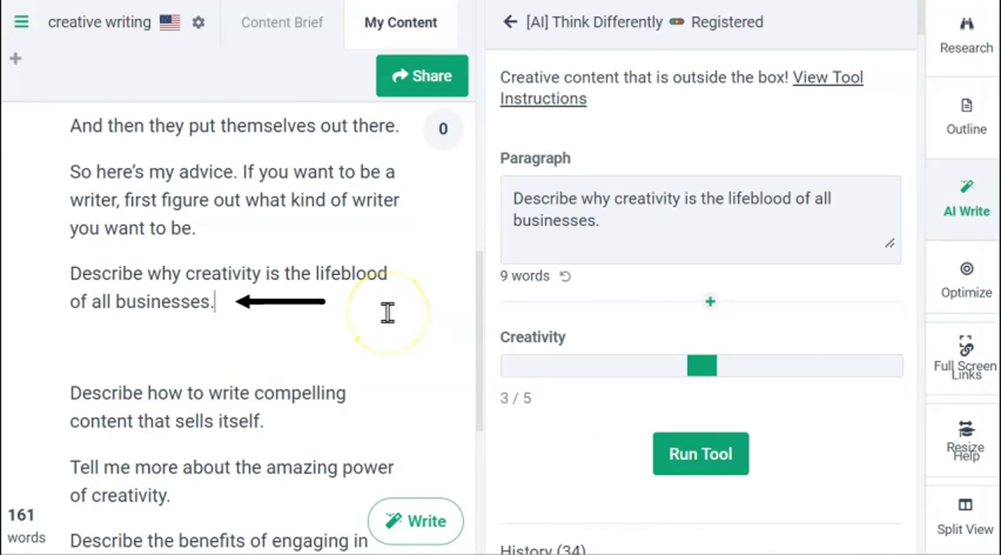
key("Return")
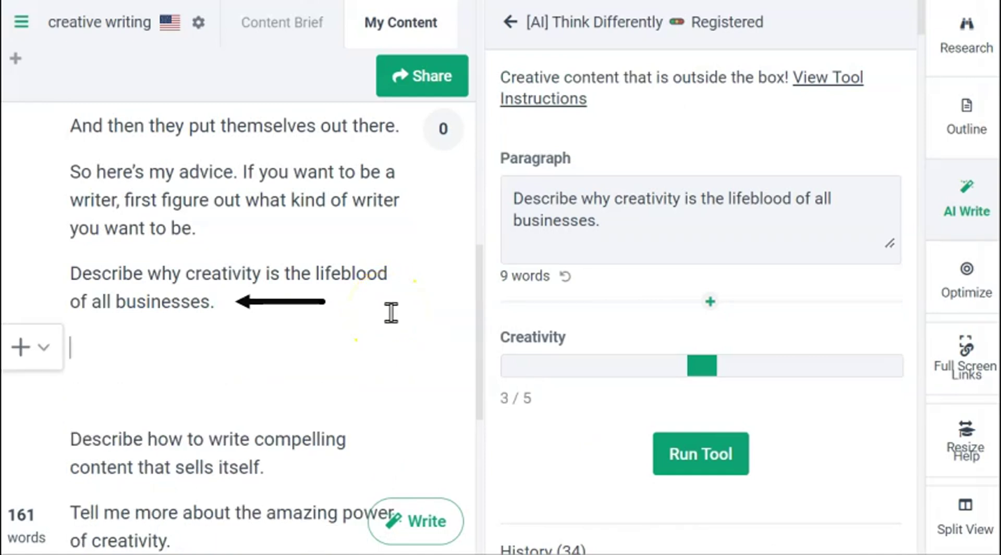
left_click(719, 458)
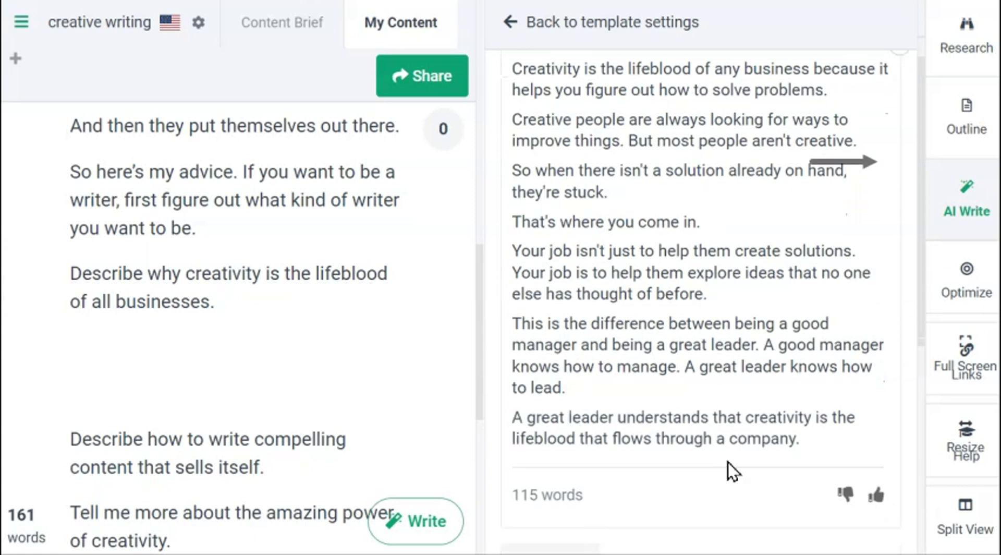
left_click(900, 162)
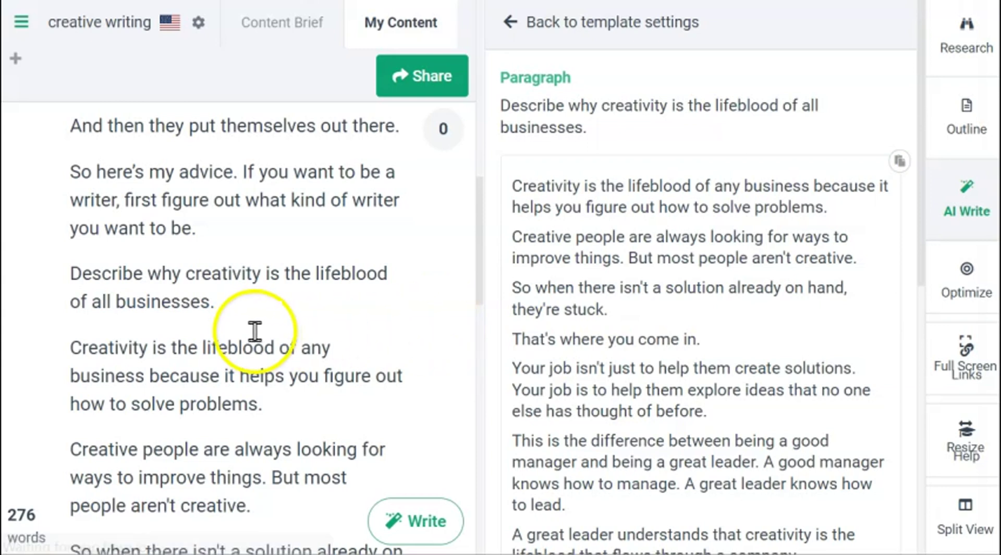
- Make the line "Describe why creativity is the lifeblood of all businesses." bold in the article
left_click(199, 314)
left_click_drag(199, 314, 68, 280)
left_click(241, 160)
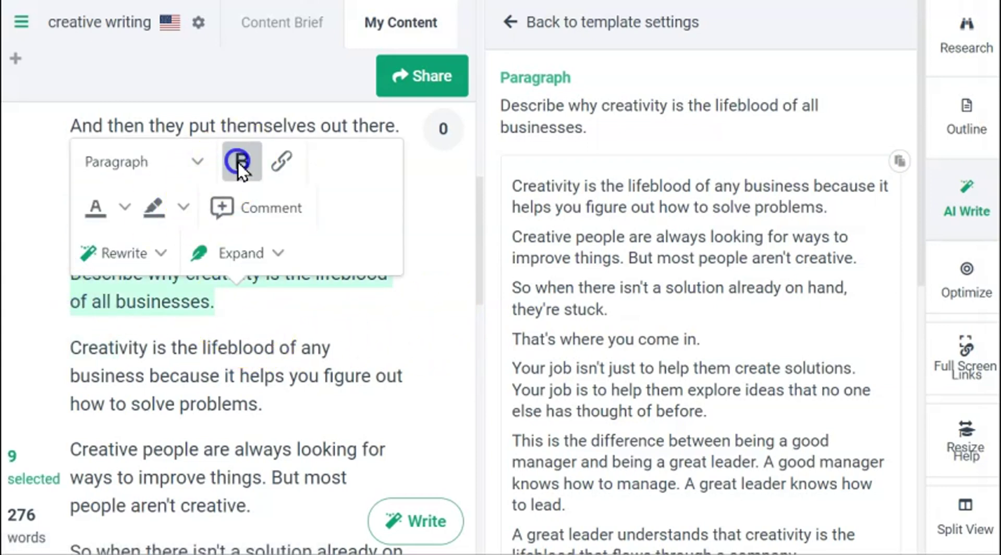
left_click(317, 319)
- Make the line "What is creative writing?" below the article title bold
scroll(408, 309, "up", 10)
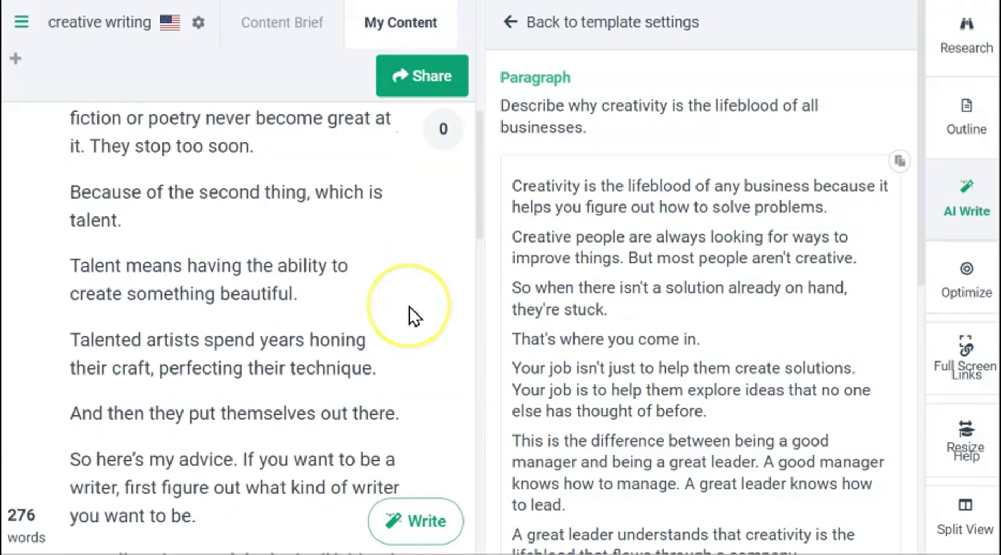
scroll(408, 306, "up", 4)
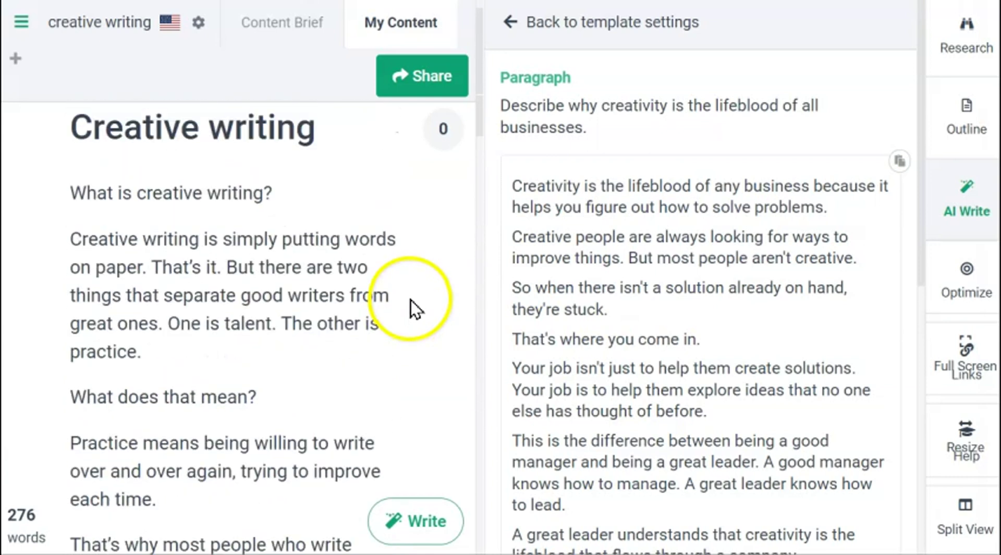
left_click(311, 254)
left_click_drag(312, 255, 68, 248)
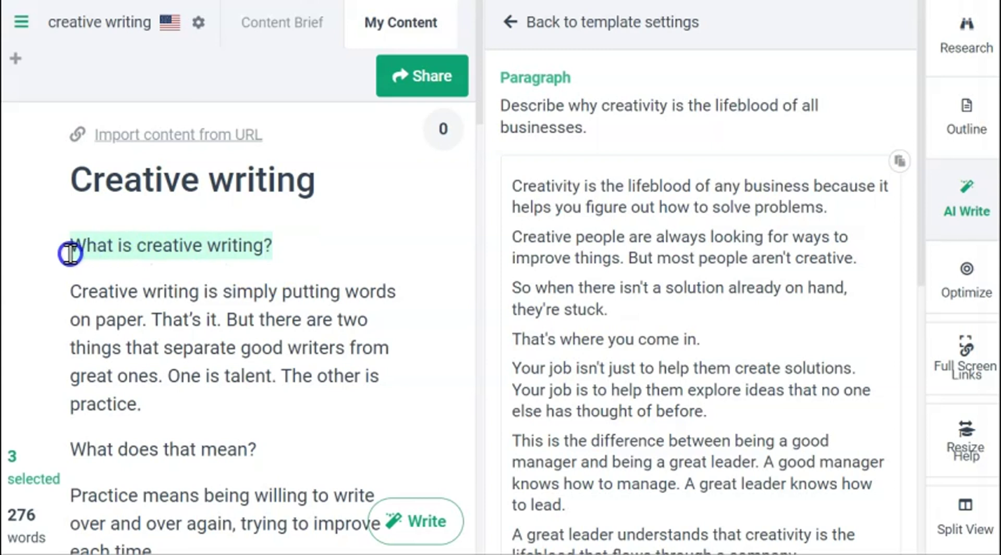
left_click(236, 134)
left_click(346, 368)
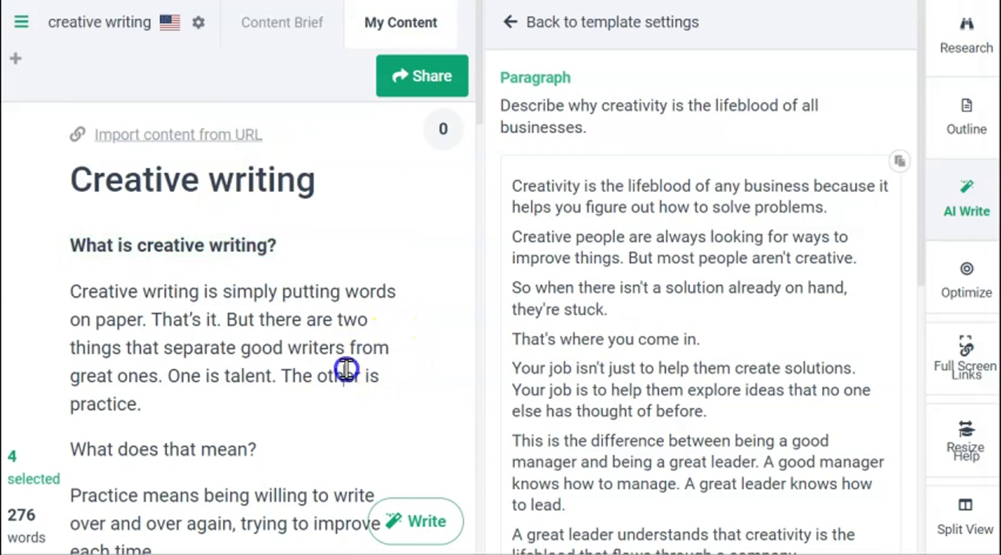
- Delete the empty line above "Describe how to write compelling content that sells itself."
scroll(348, 368, "down", 3)
scroll(348, 368, "down", 12)
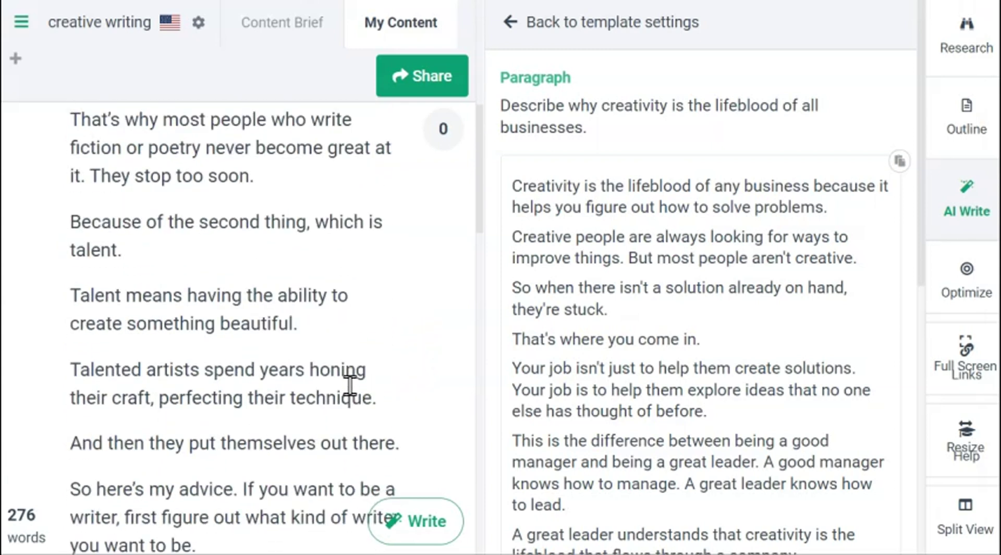
scroll(349, 389, "down", 9)
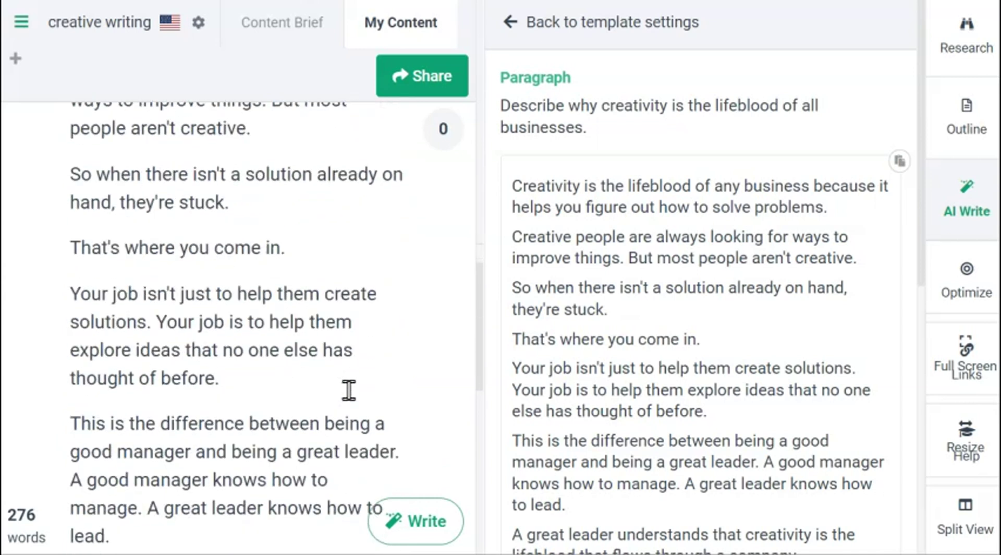
scroll(346, 388, "down", 3)
left_click(133, 253)
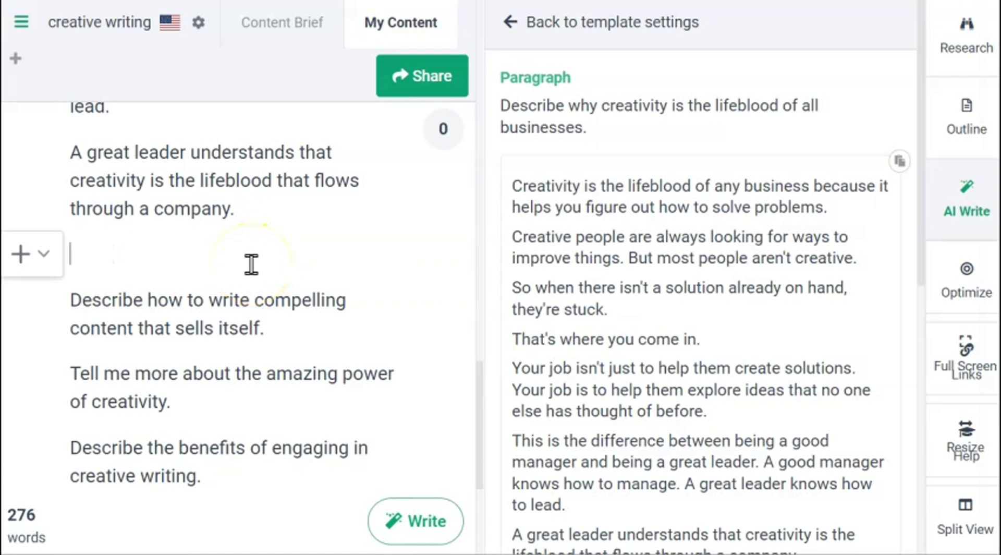
key("BackSpace")
- Add an empty line below "Describe how to write compelling content that sells itself." and run the Think Differently tool on that prompt
left_click(293, 284)
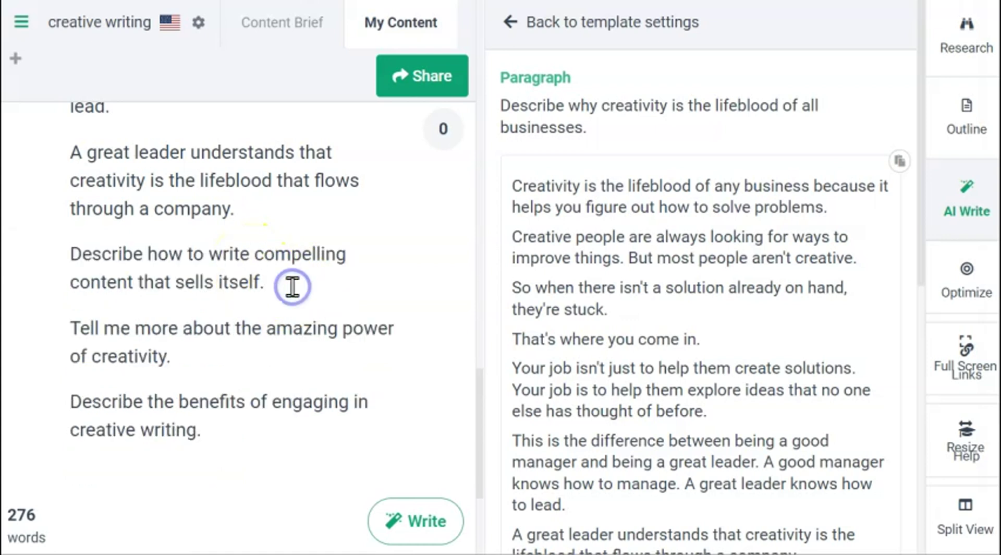
key("Return")
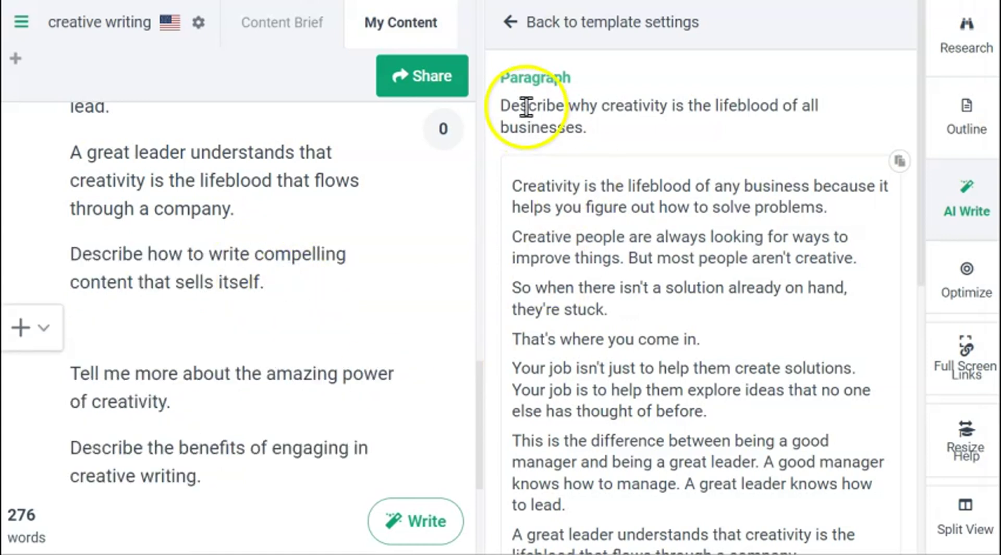
left_click(513, 29)
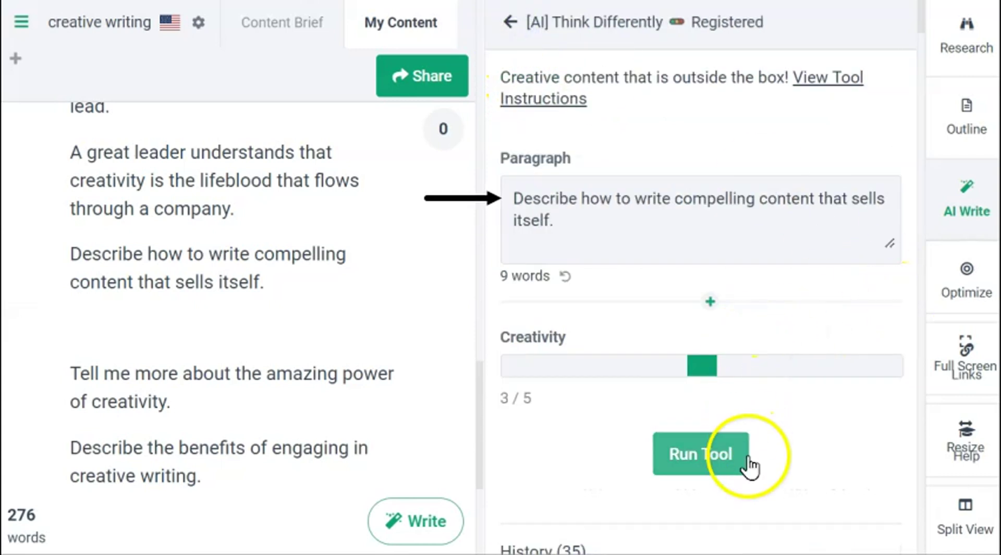
left_click(707, 467)
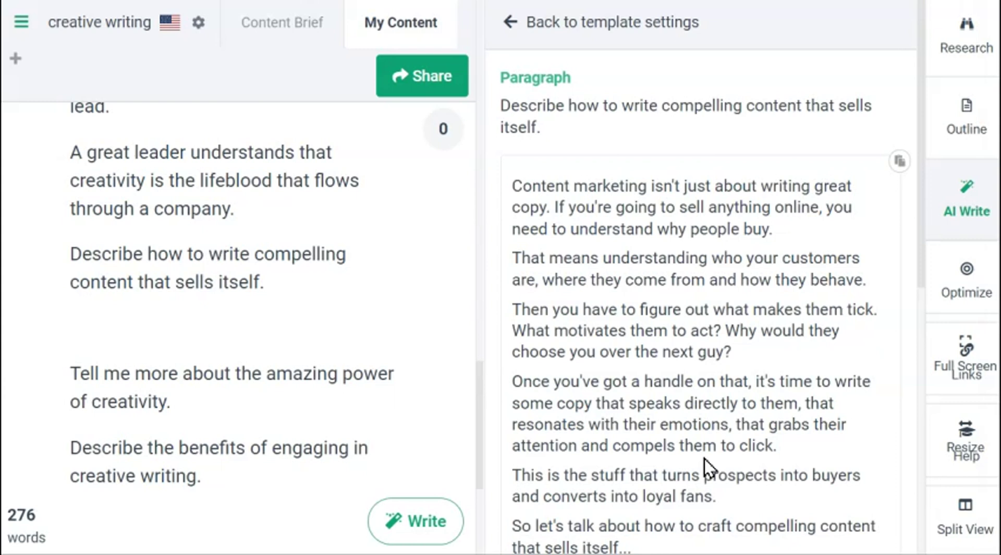
- Read through the generated content marketing answer and insert it below the compelling content prompt
scroll(705, 459, "down", 2)
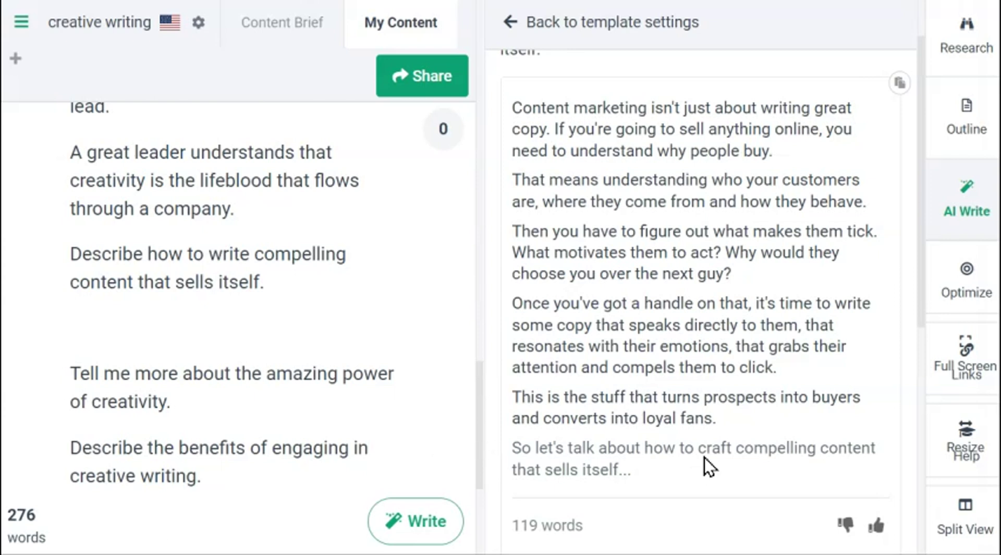
scroll(704, 458, "down", 2)
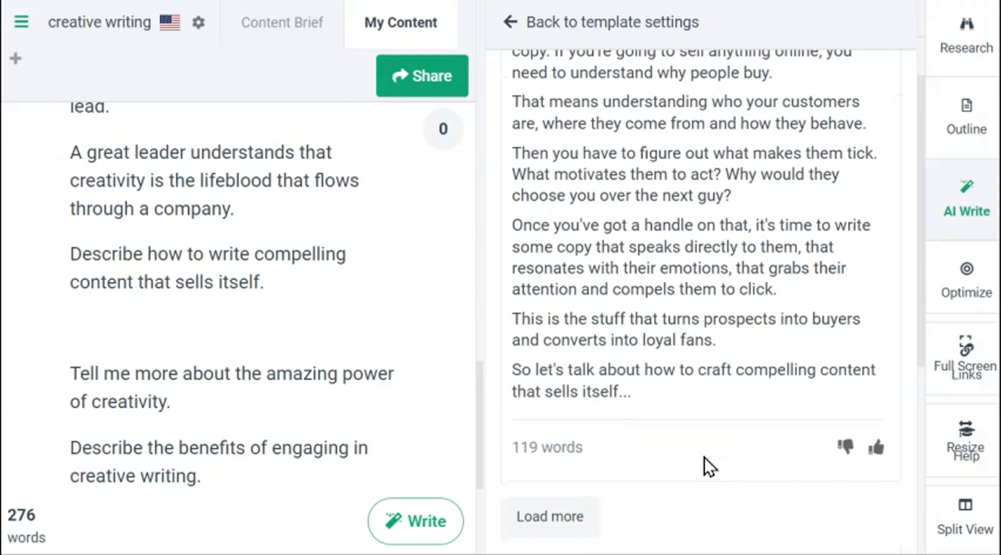
scroll(705, 458, "up", 4)
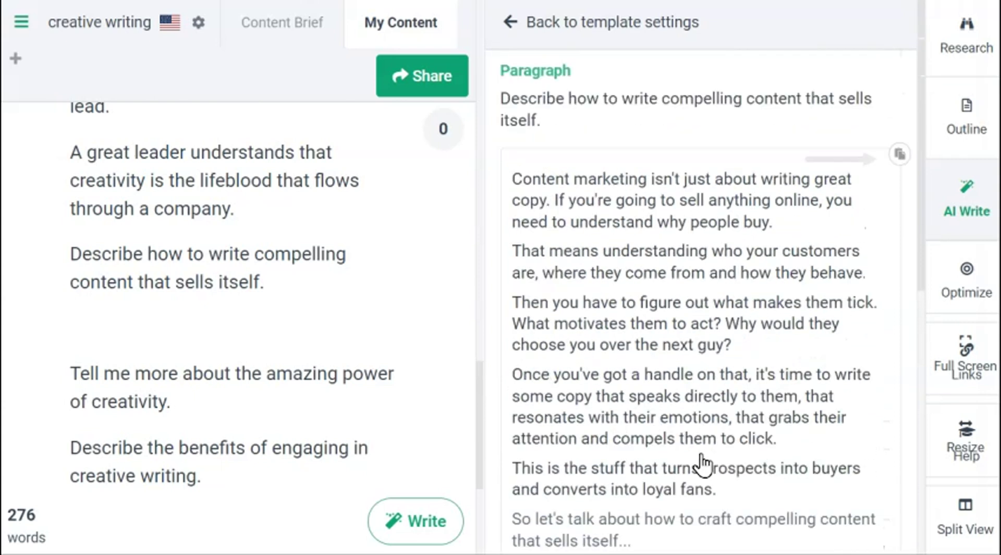
left_click(899, 164)
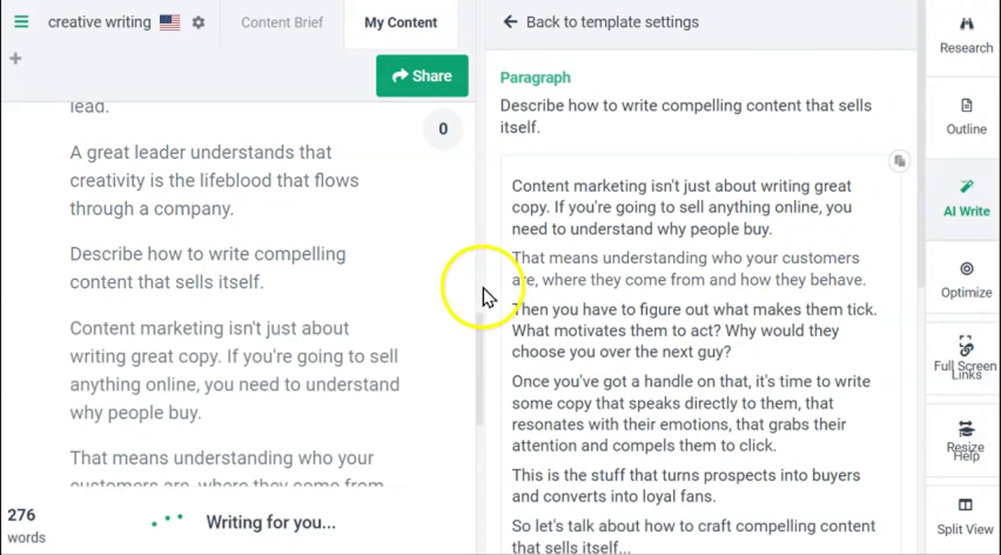
- Delete the inserted answer's closing paragraph "So let's talk about how to craft compelling content that sells itself..." together with its leftover empty line
scroll(402, 293, "down", 10)
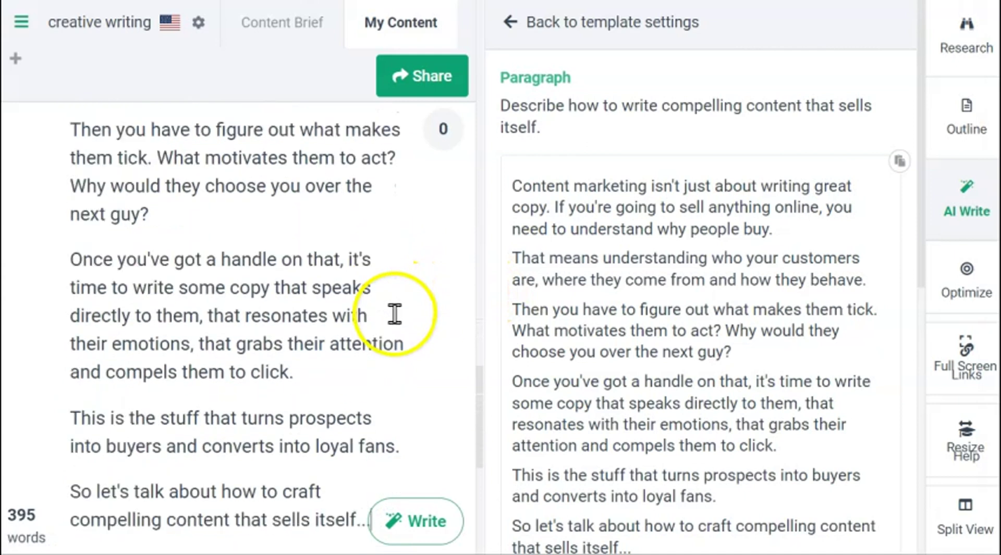
scroll(394, 315, "down", 2)
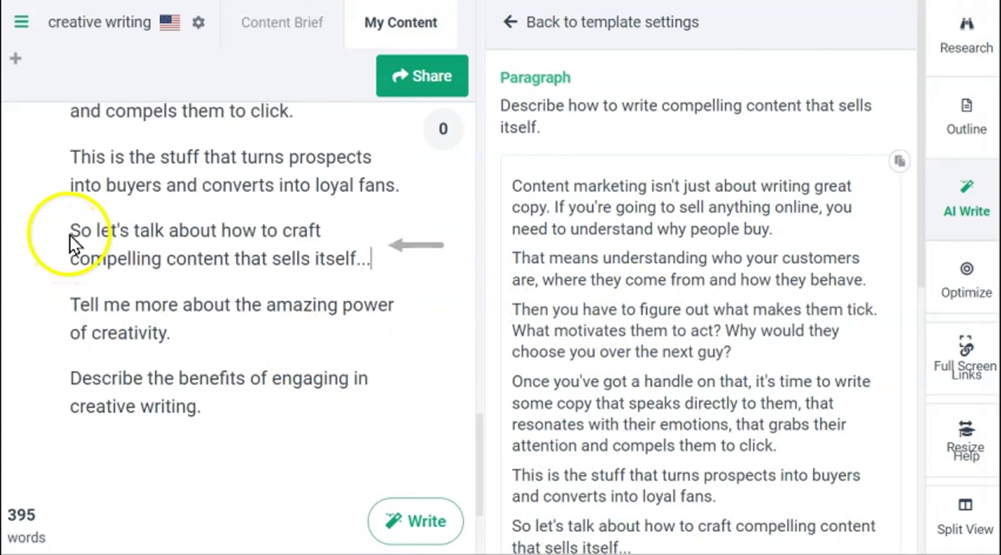
left_click_drag(73, 231, 414, 264)
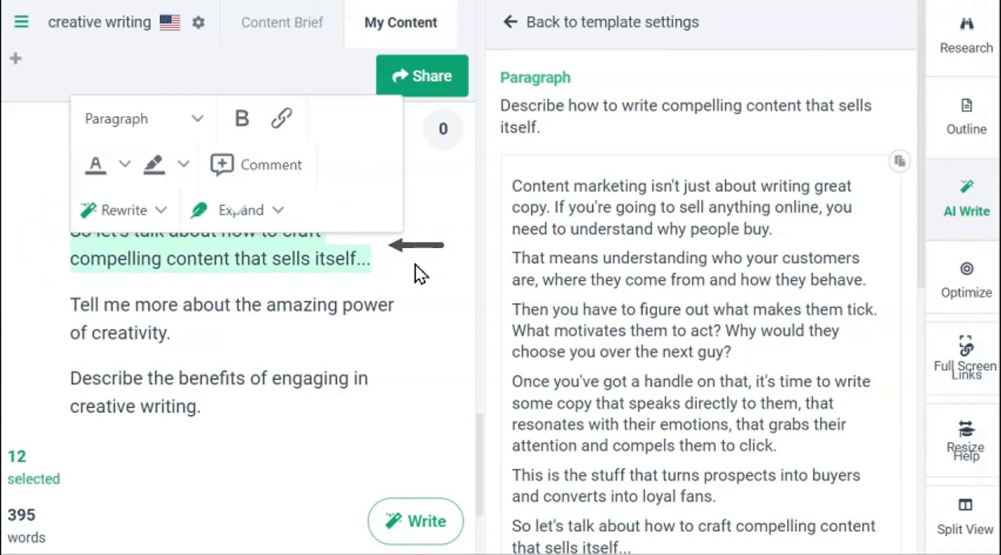
key("BackSpace")
key("BackSpace")
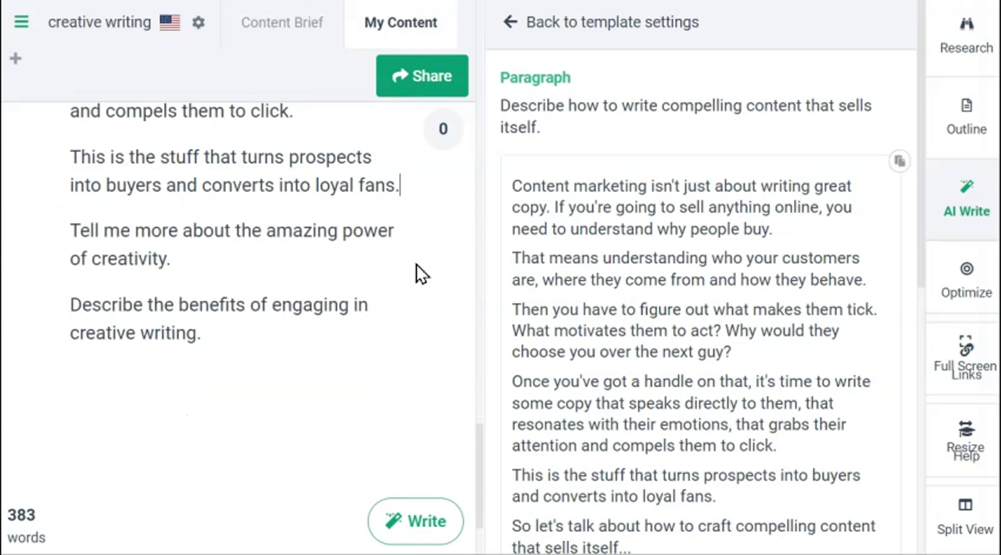
- Add an empty line below "Tell me more about the amazing power of creativity." and run the Think Differently tool on that prompt
left_click(228, 252)
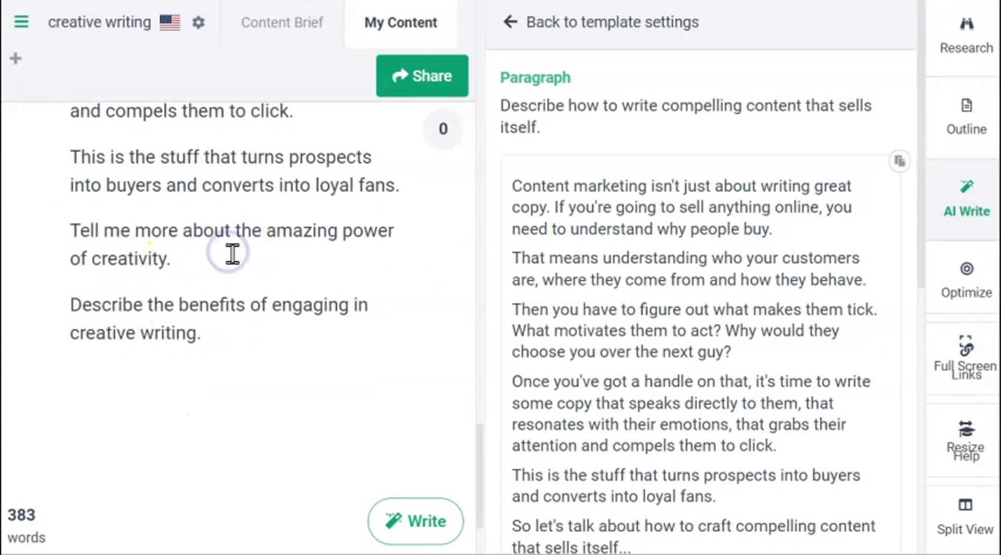
key("Return")
left_click(510, 21)
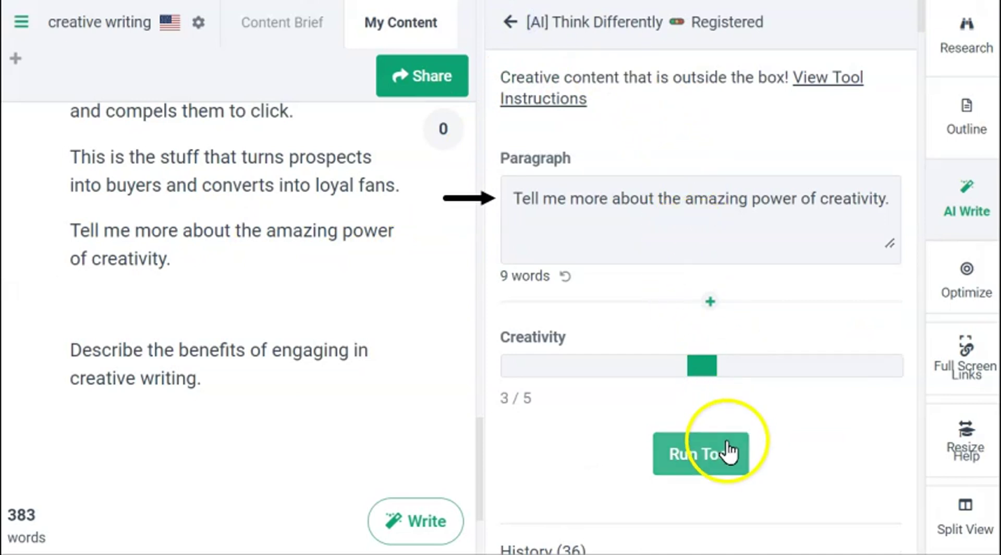
left_click(707, 463)
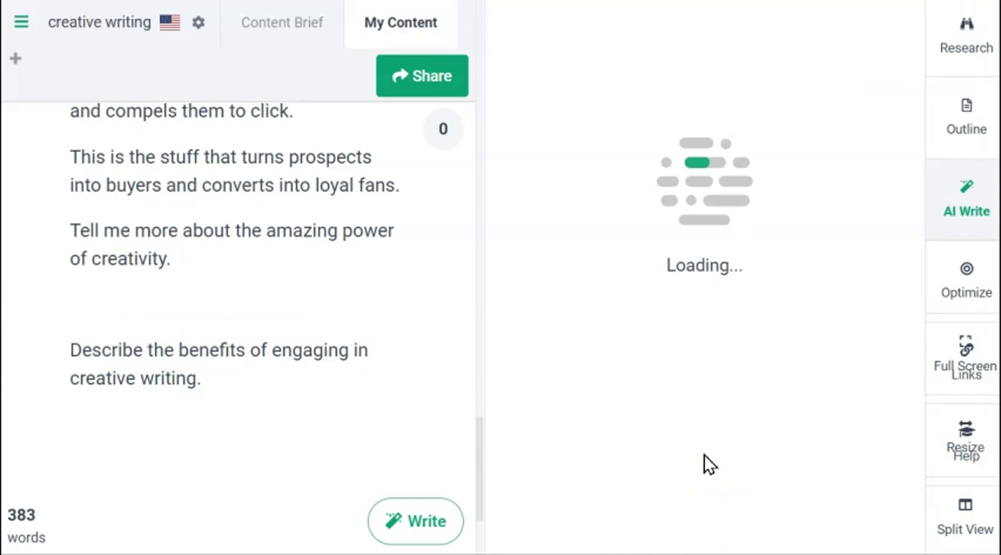
- Generate another answer and insert the one starting "Creativity is a form of play" below the amazing power prompt, checking it to its end
left_click(702, 423)
scroll(701, 421, "down", 2)
scroll(700, 421, "up", 2)
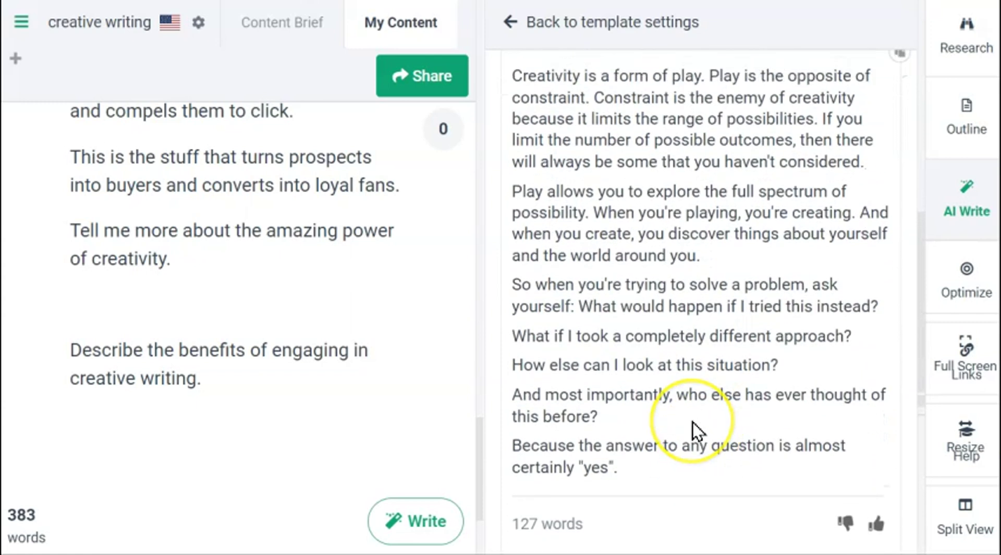
left_click(185, 302)
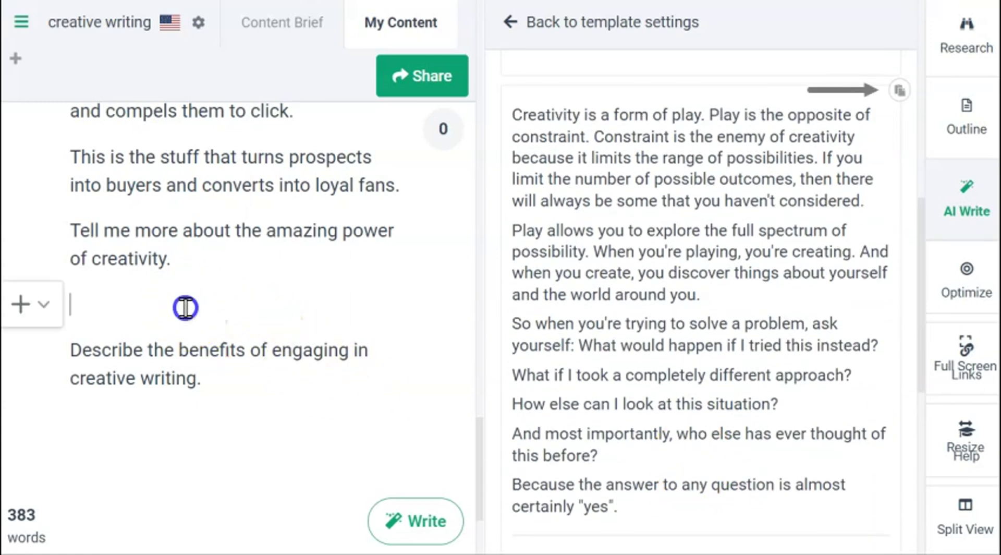
left_click(898, 91)
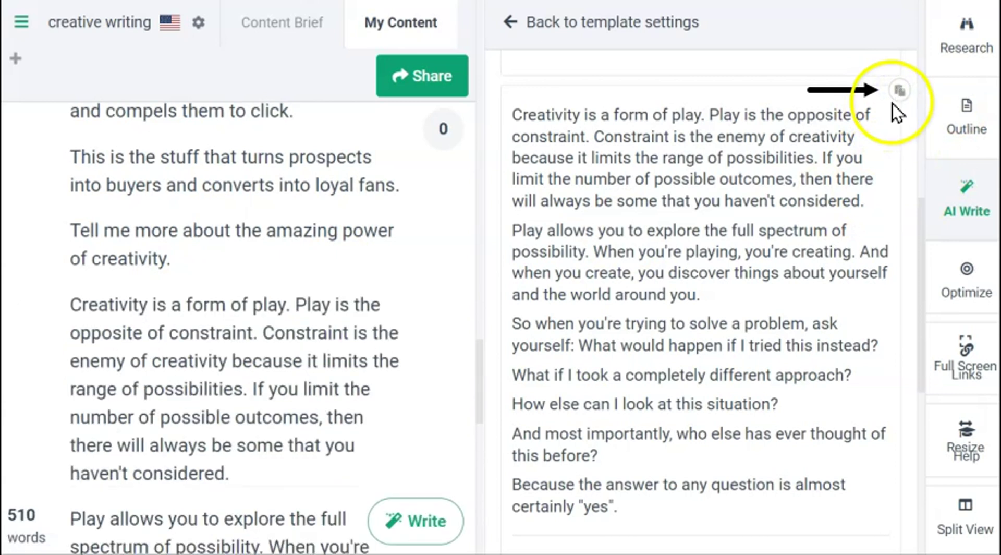
scroll(301, 396, "down", 8)
scroll(300, 398, "down", 3)
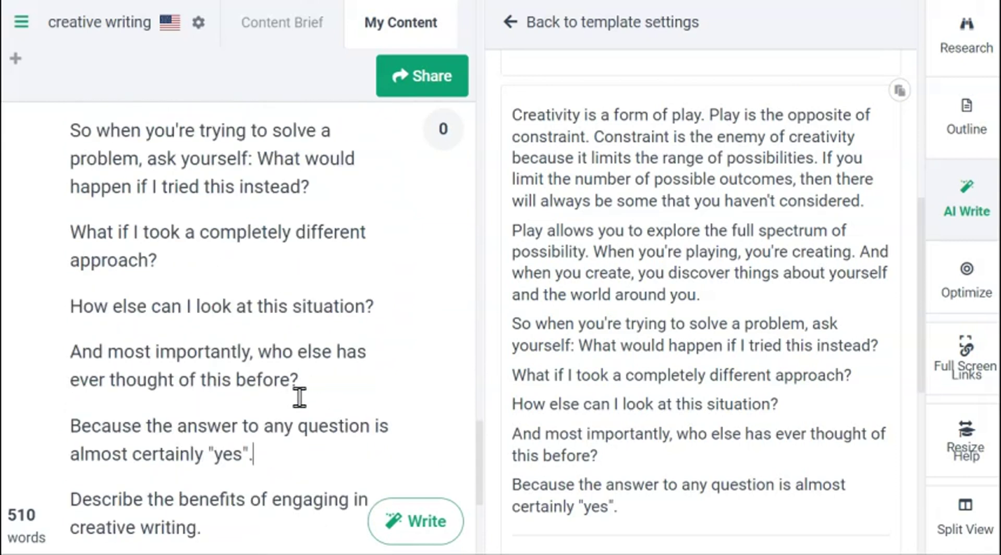
- Add an empty line below "Describe the benefits of engaging in creative writing." and return to the Think Differently settings holding that prompt
scroll(300, 397, "down", 6)
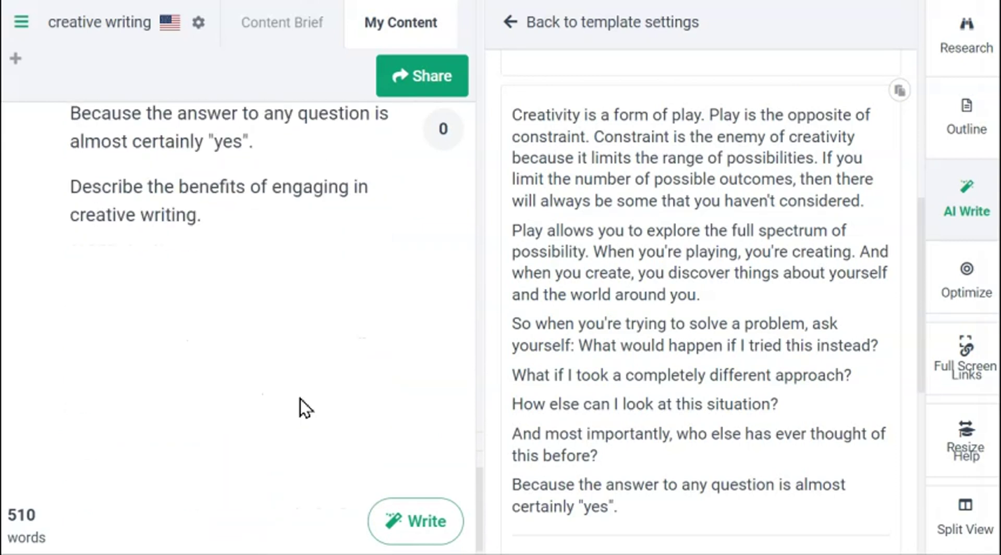
scroll(300, 398, "up", 4)
left_click(310, 404)
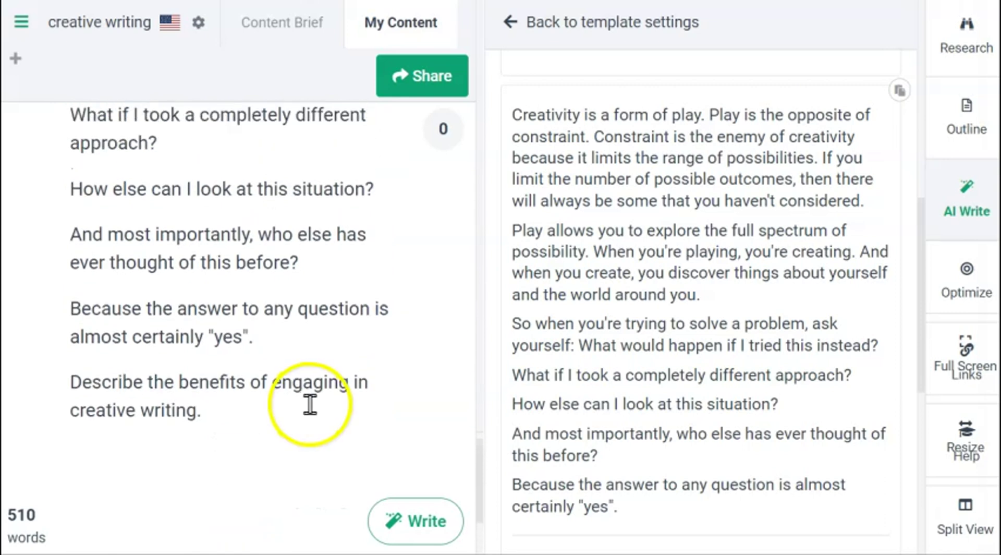
left_click(245, 420)
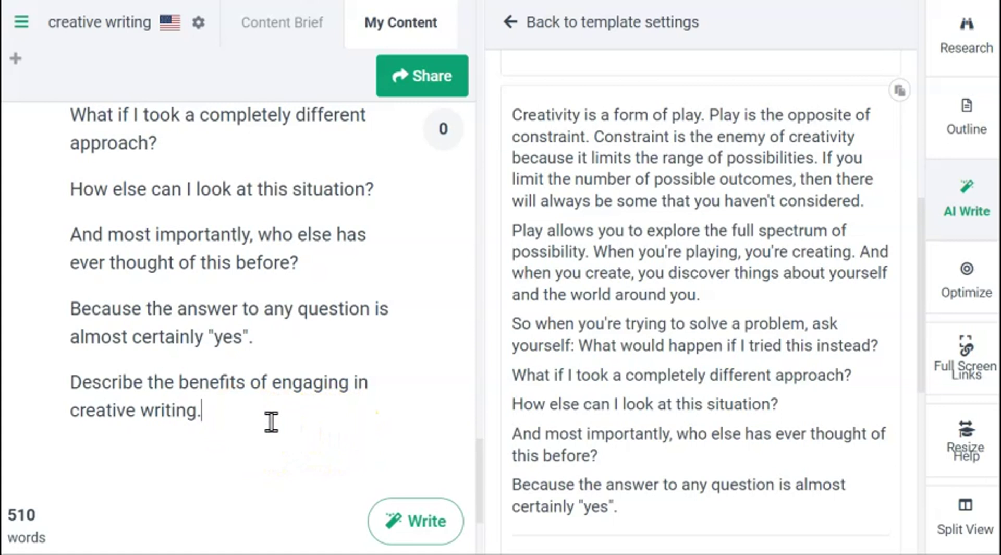
key("Return")
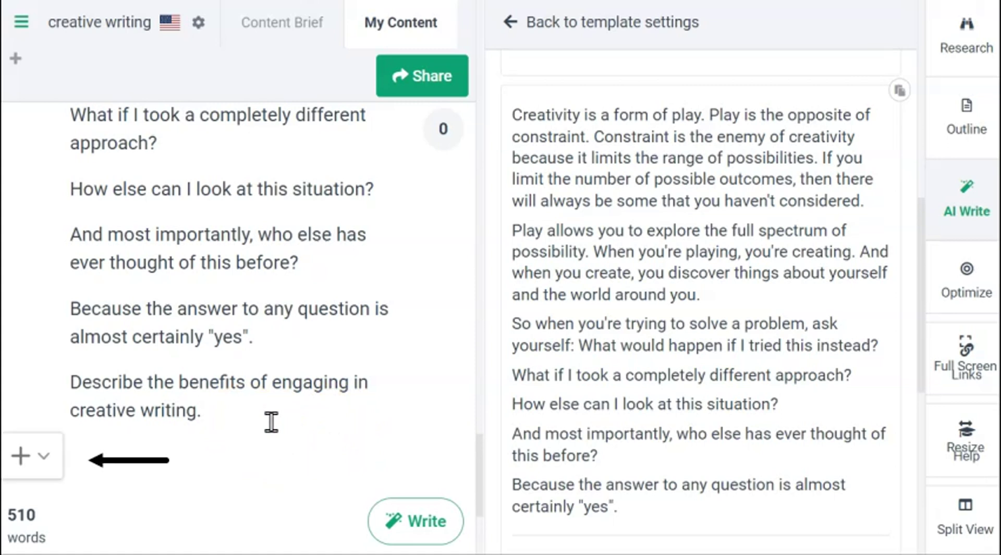
left_click(510, 22)
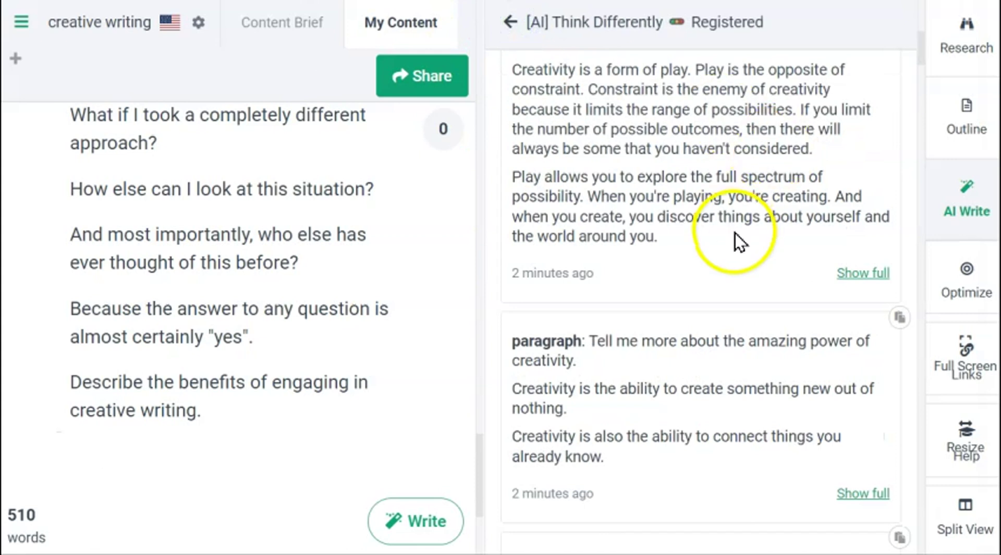
scroll(735, 237, "up", 5)
scroll(738, 230, "up", 5)
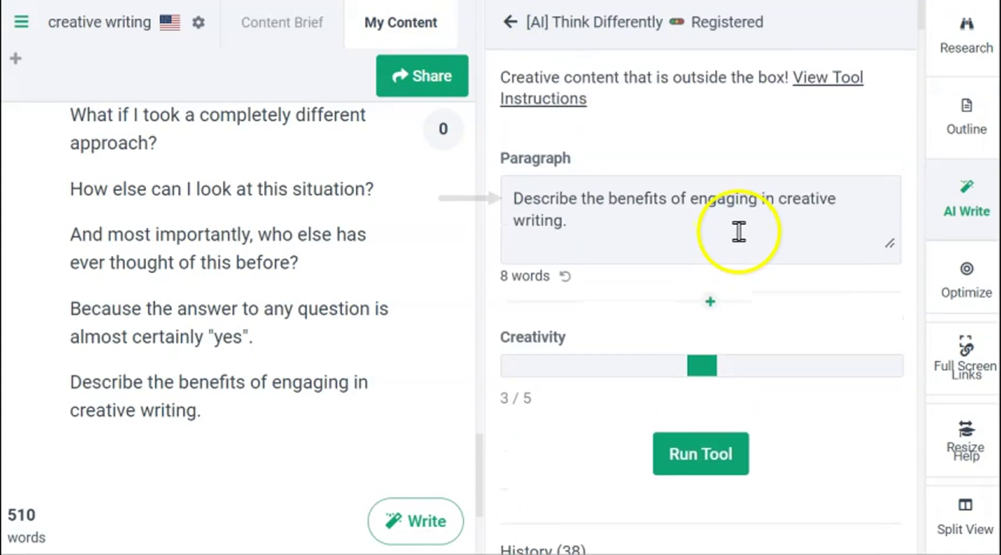
- Reword the tool's paragraph to "Describe the benefits of engaging your audience with creative writing." and run Think Differently on it
left_click(764, 198)
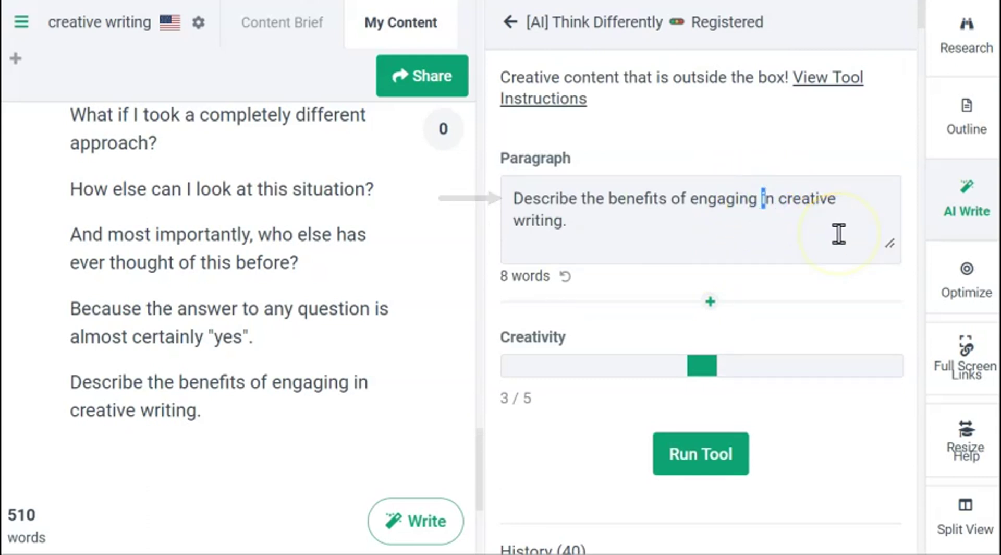
left_click(759, 198)
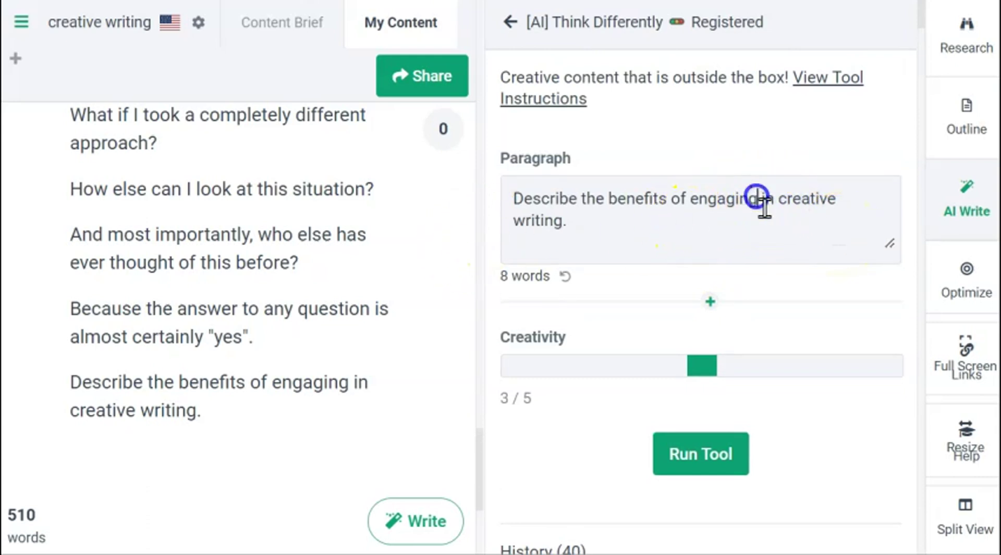
type("your")
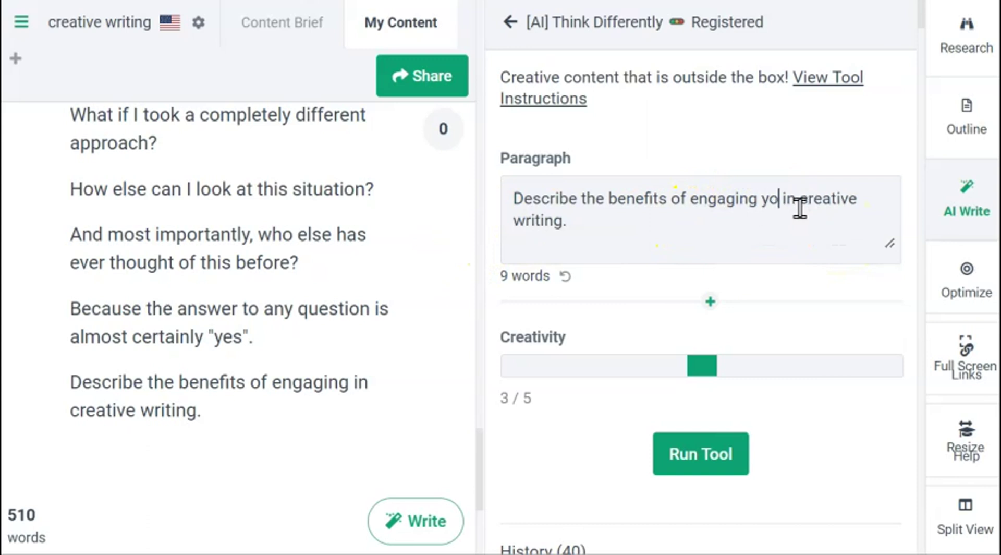
type(" audience")
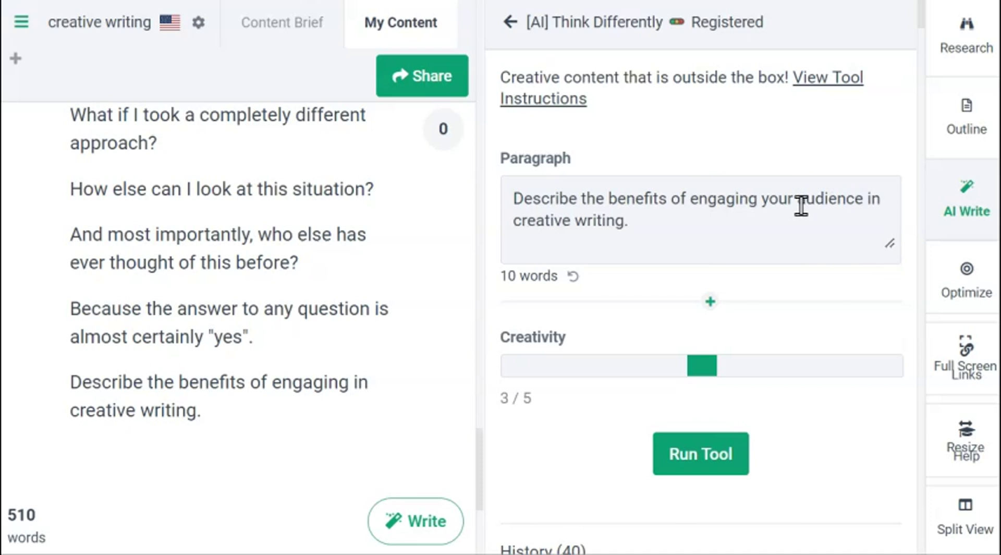
left_click(881, 197)
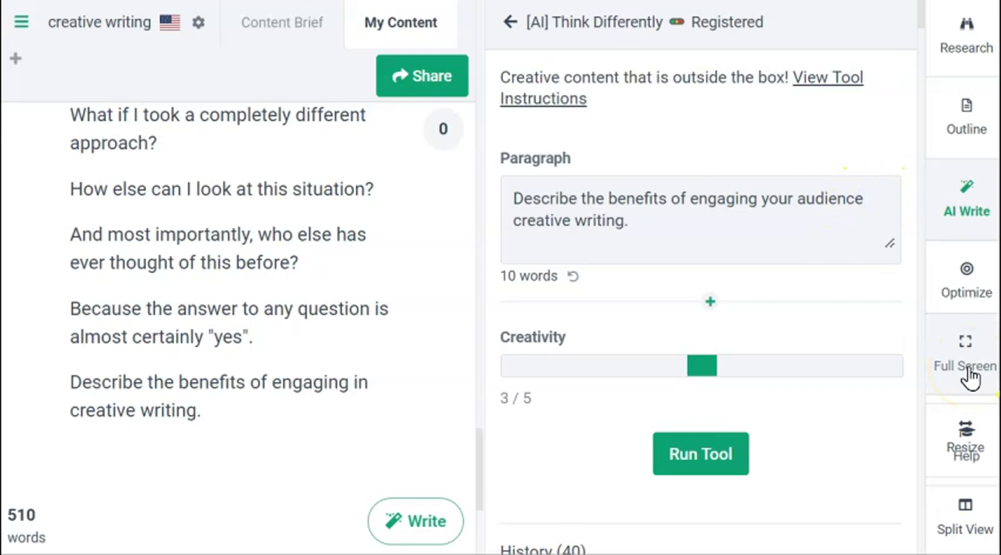
type("your audience with")
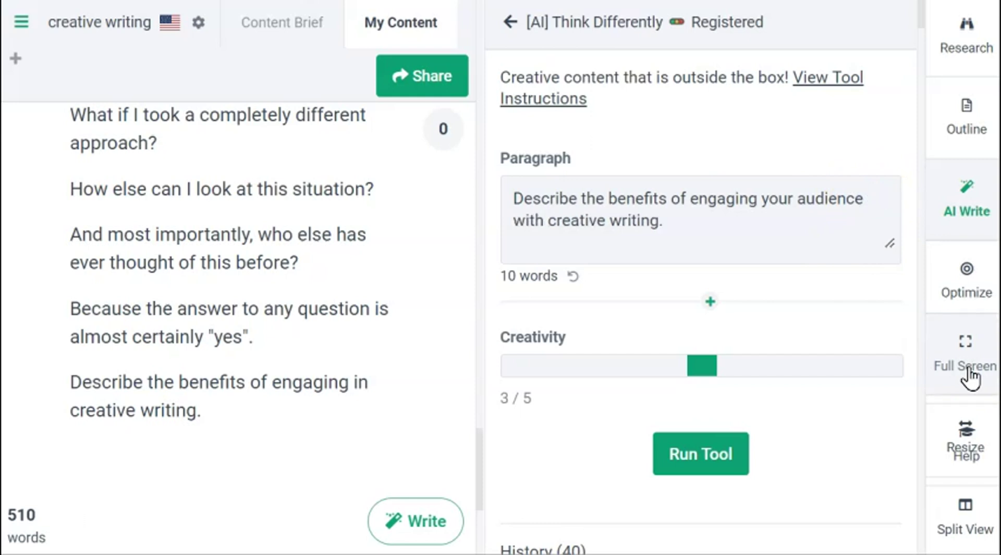
left_click(705, 461)
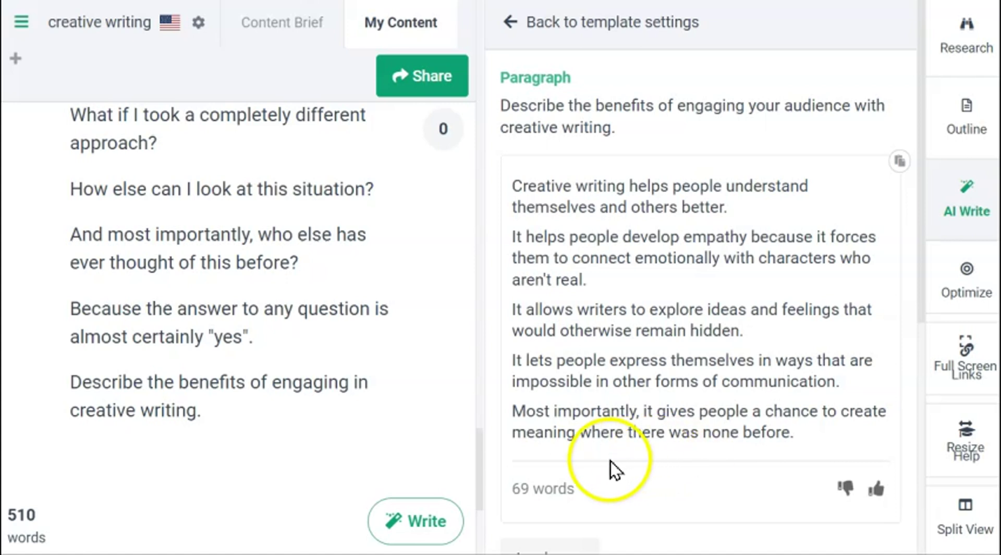
- Replace the article's last prompt line with a copy of the reworded prompt "Describe the benefits of engaging your audience with creative writing."
left_click_drag(503, 108, 615, 126)
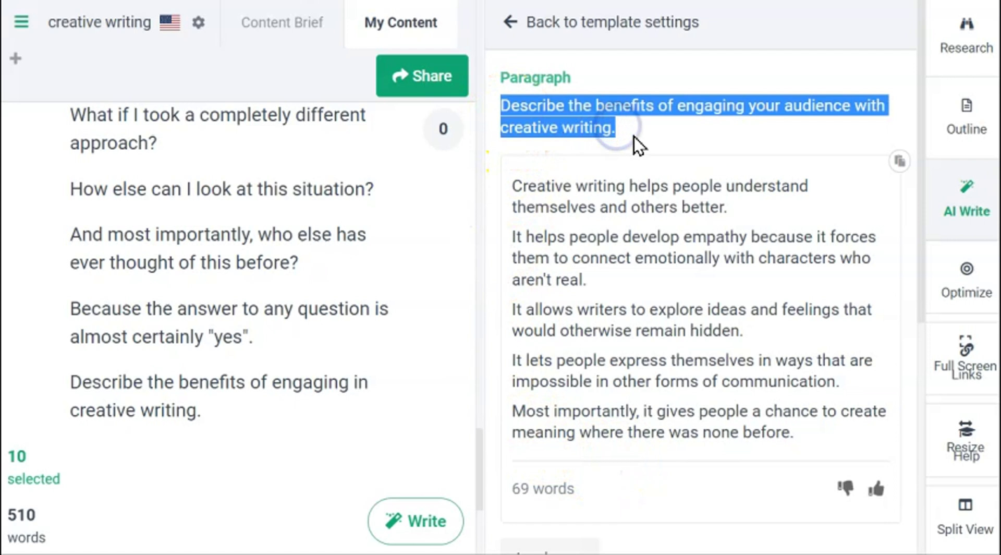
left_click(191, 381)
left_click_drag(74, 383, 205, 418)
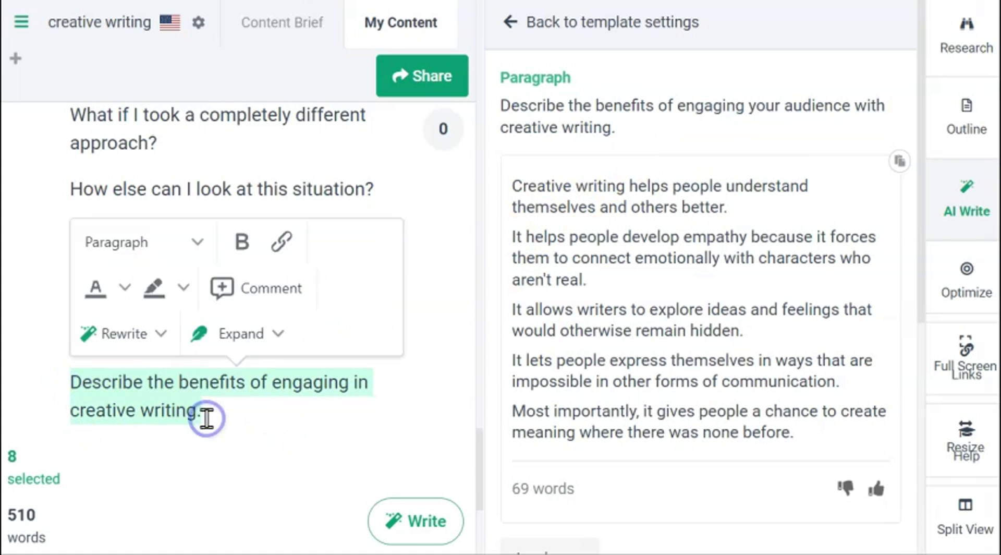
key("ctrl+v")
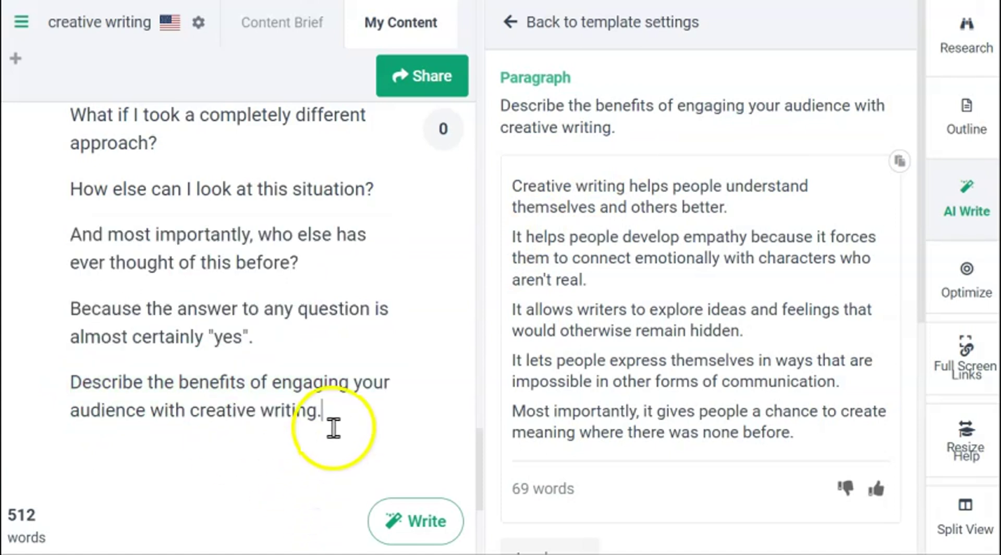
- Insert the generated answer starting "Creative writing helps people understand themselves" on a new line below the reworded prompt, checking it to its end
key("Return")
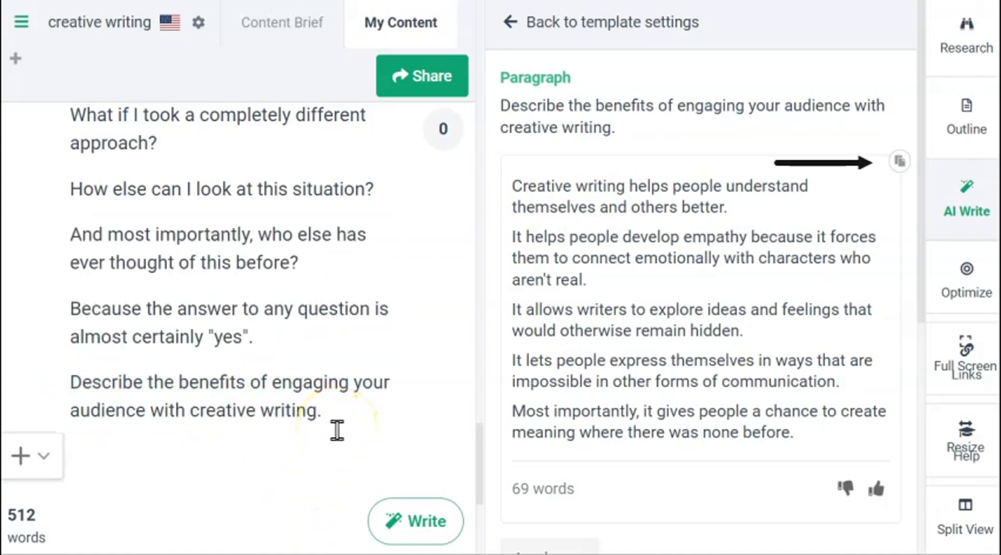
left_click(897, 163)
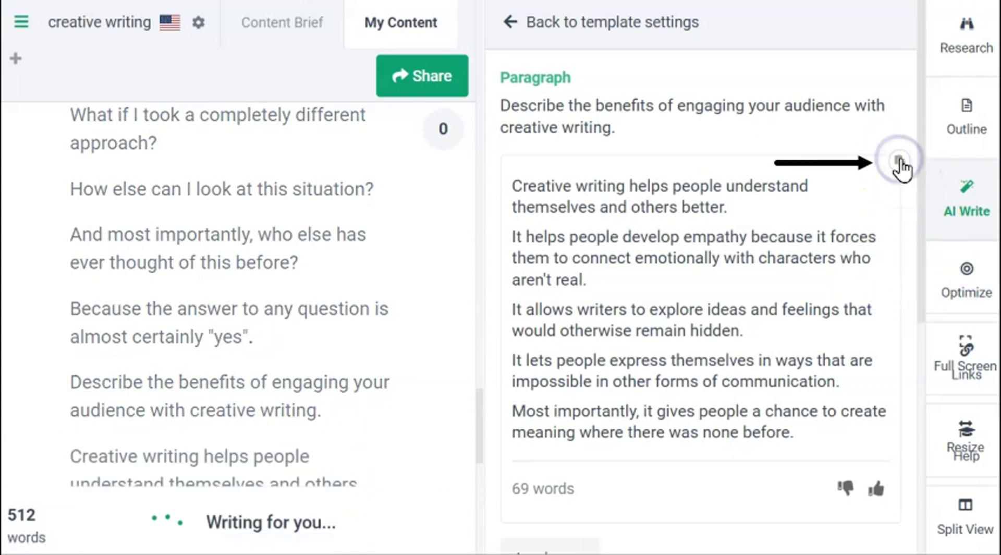
scroll(406, 291, "down", 5)
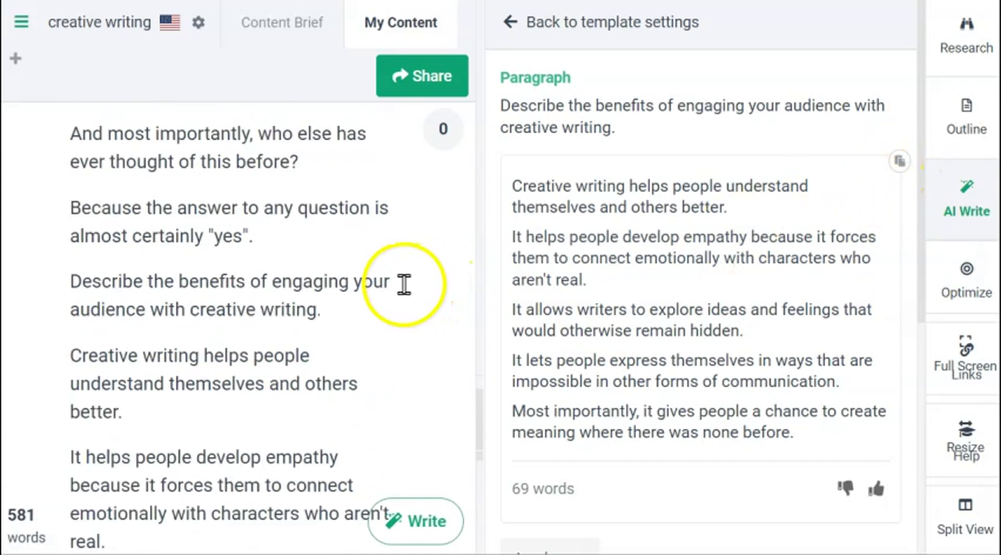
scroll(405, 283, "down", 3)
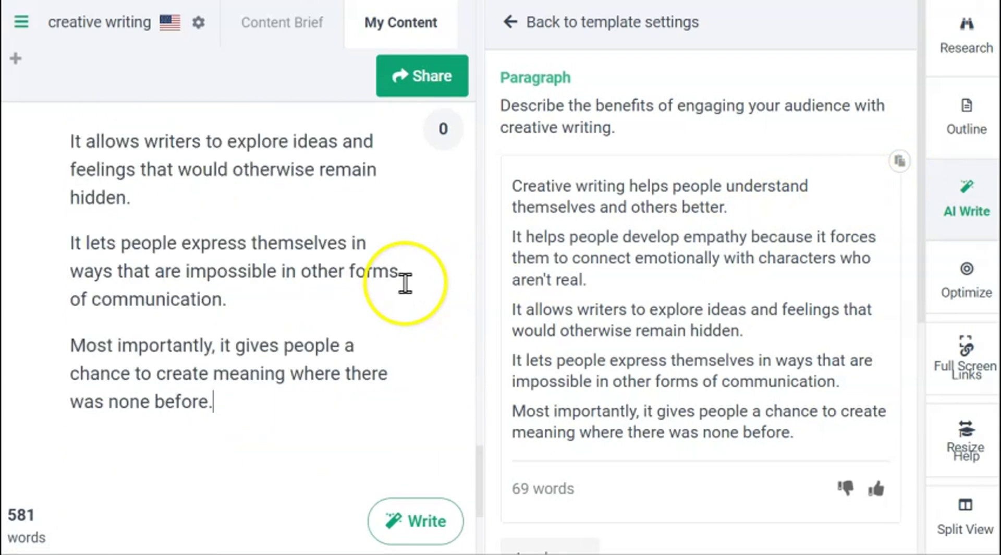